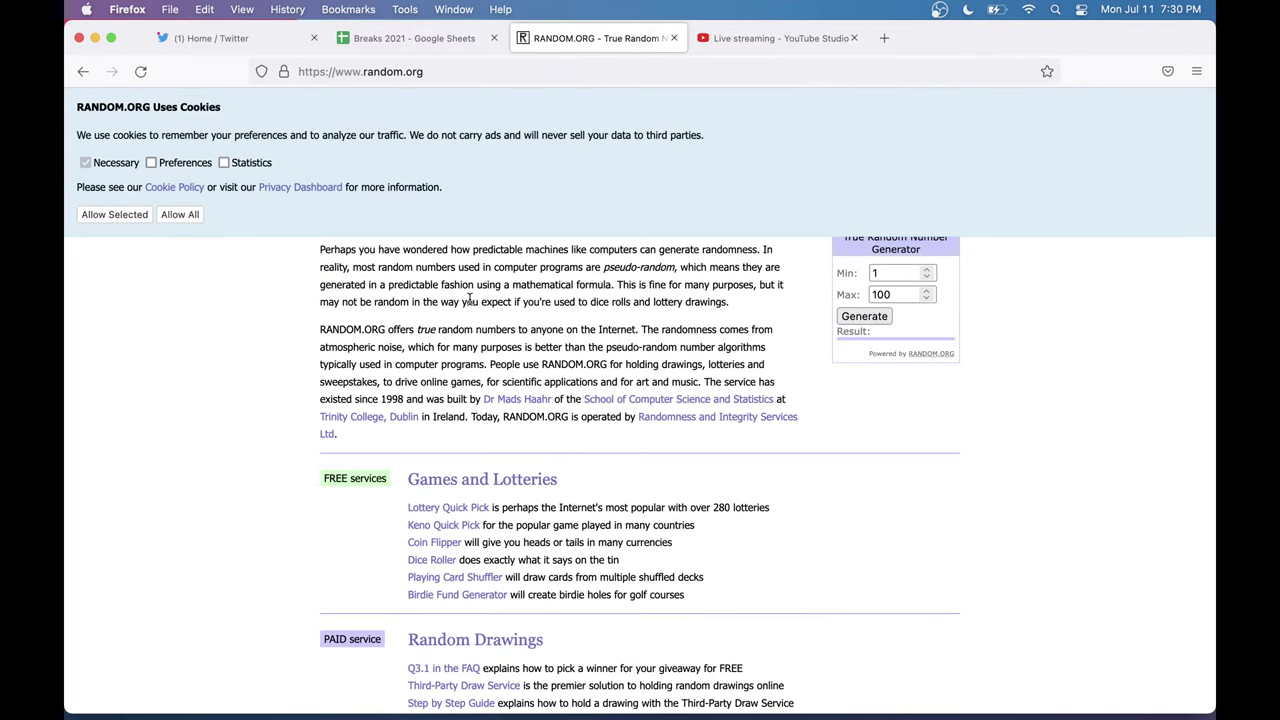
Step: Open RANDOM.ORG's Dice Roller and roll two virtual dice twice
{"action": "left_click", "coordinate": [429, 561]}
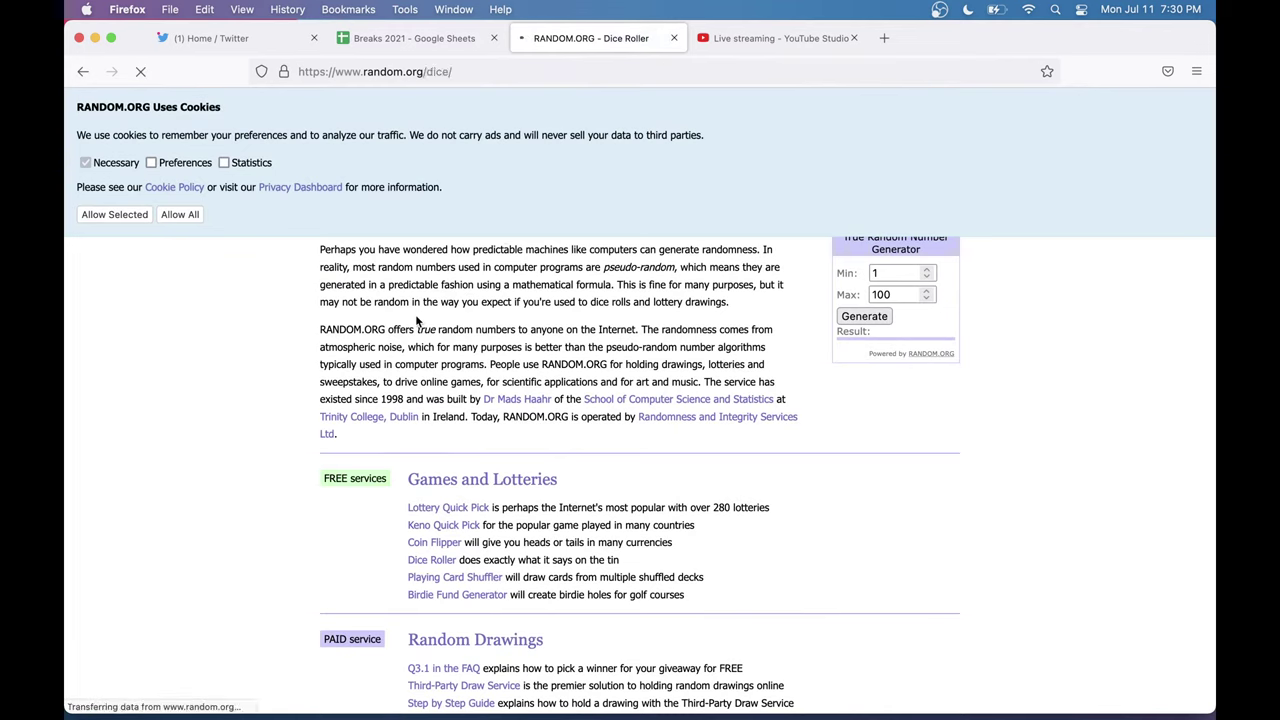
{"action": "left_click", "coordinate": [352, 324]}
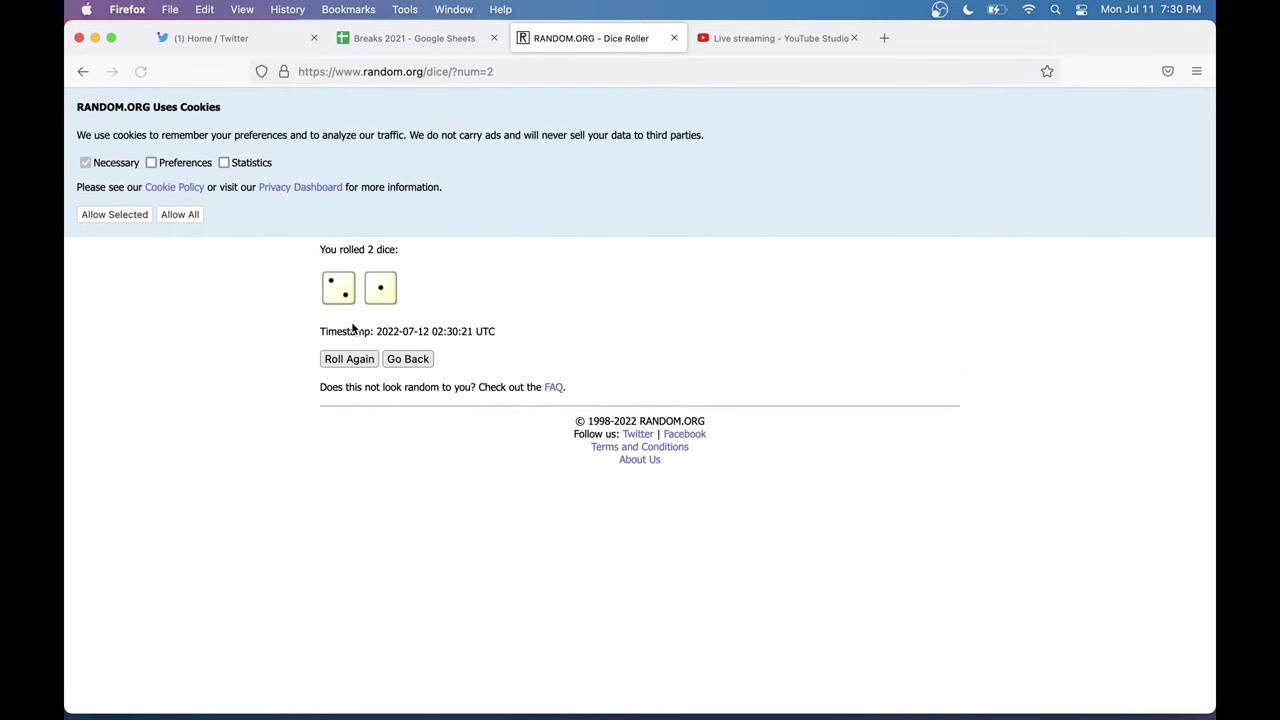
{"action": "left_click", "coordinate": [350, 362]}
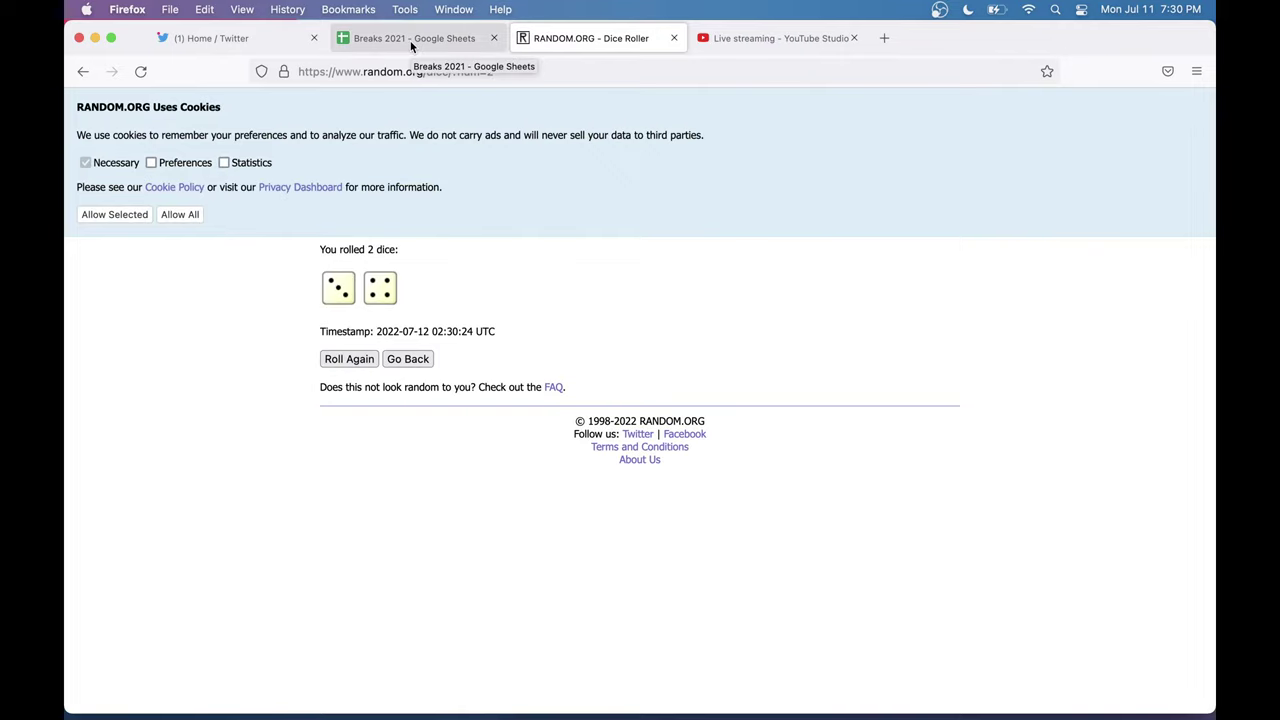
Step: Return to the RANDOM.ORG home page and open the List Randomizer
{"action": "left_click", "coordinate": [82, 76]}
{"action": "left_click", "coordinate": [82, 76]}
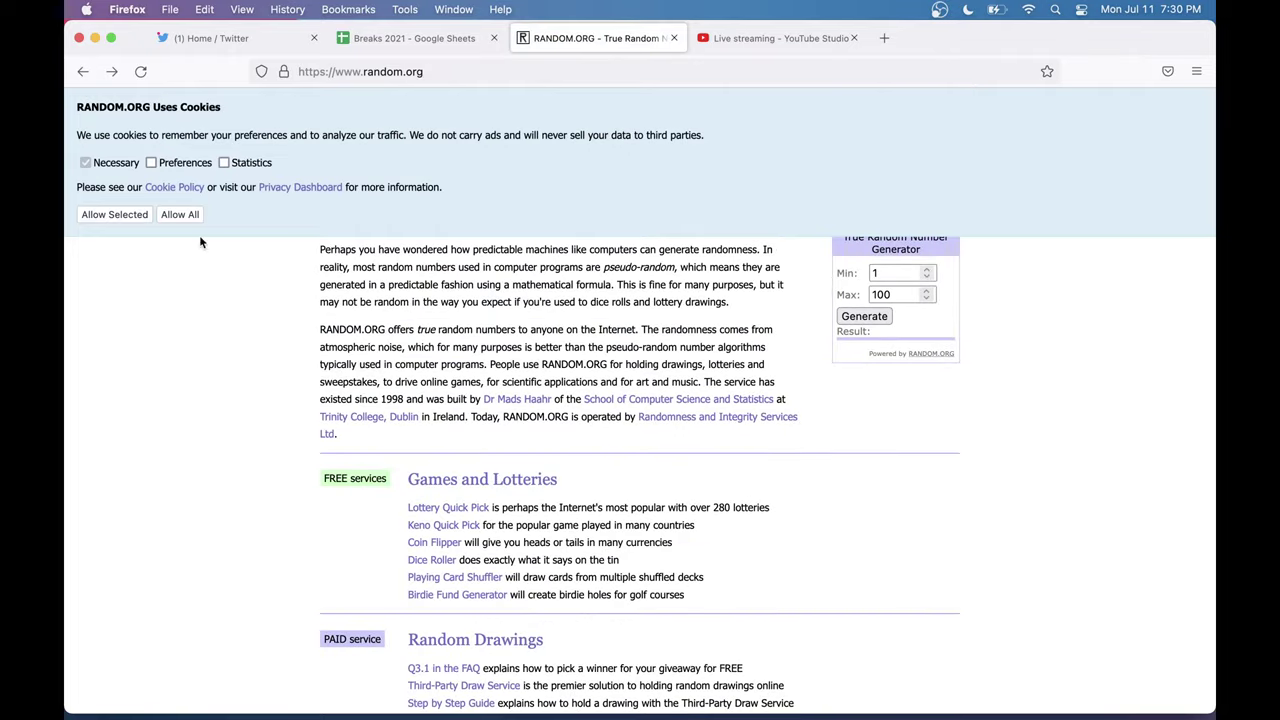
{"action": "scroll", "coordinate": [200, 240], "scroll_direction": "down", "scroll_amount": 5}
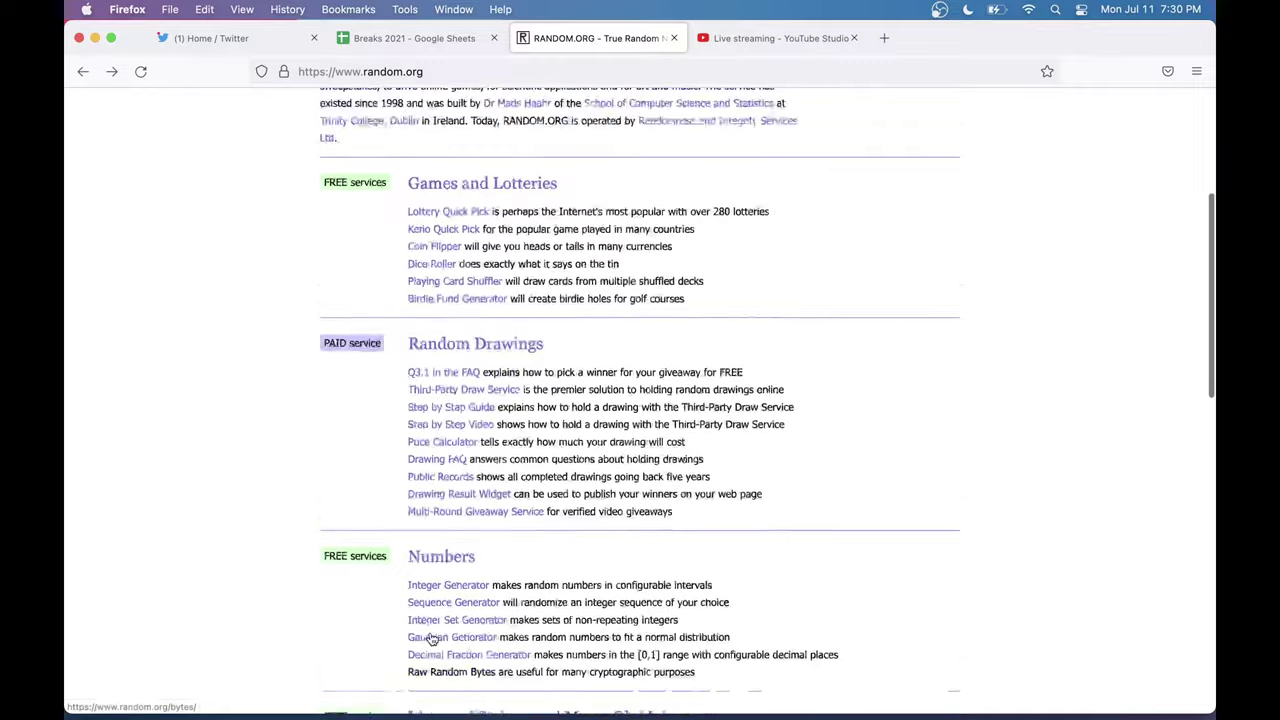
{"action": "scroll", "coordinate": [440, 620], "scroll_direction": "up", "scroll_amount": 5}
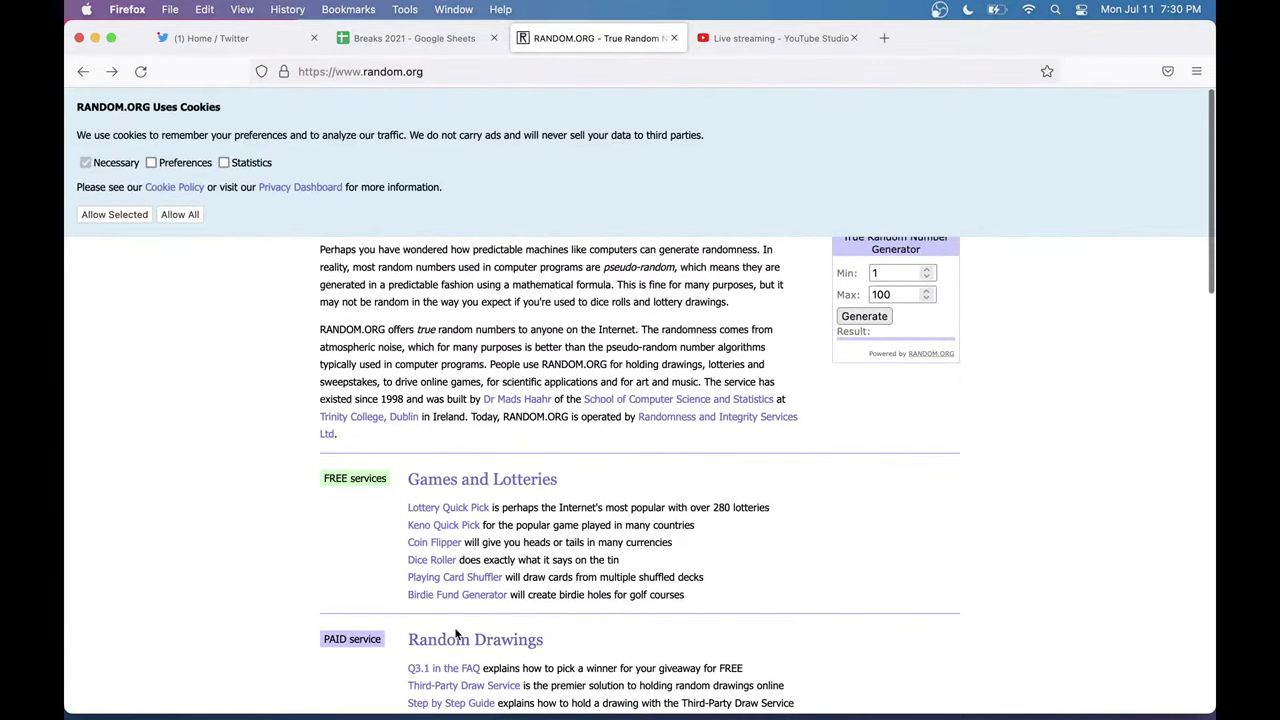
{"action": "scroll", "coordinate": [456, 632], "scroll_direction": "down", "scroll_amount": 10}
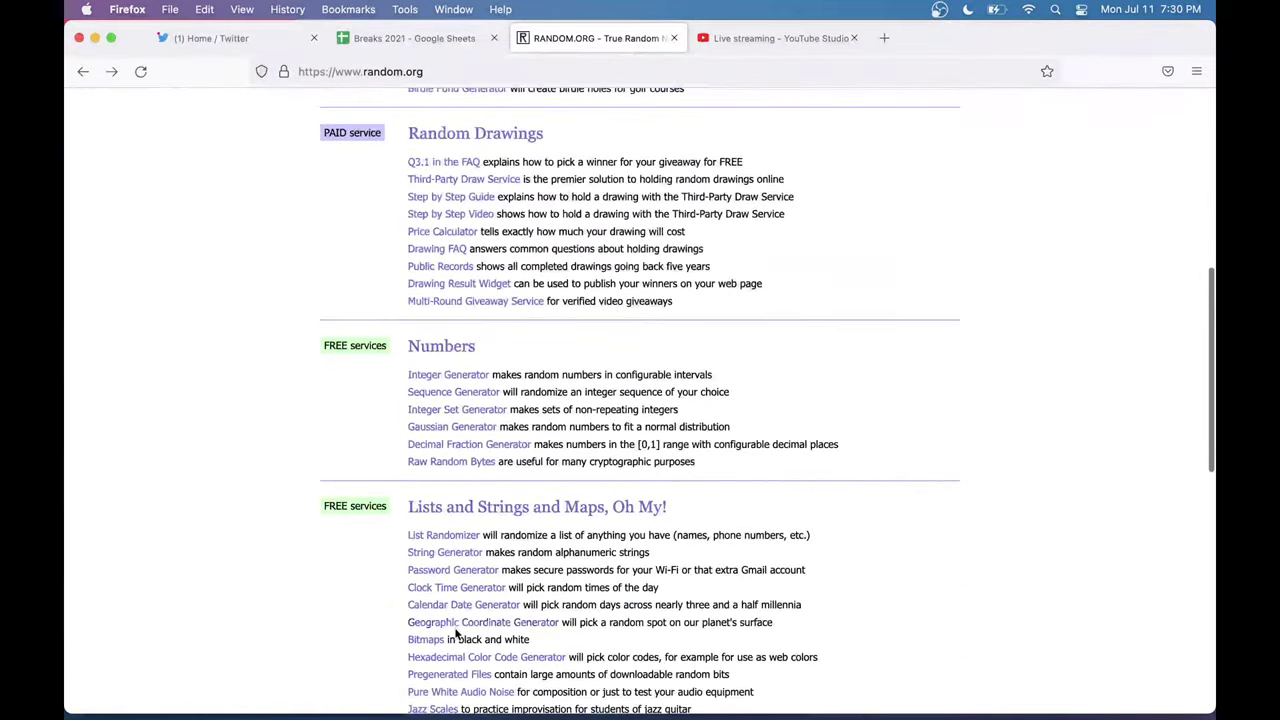
{"action": "left_click", "coordinate": [452, 535]}
Step: Copy the participant names in B1:B10 of the Breaks 2021 spreadsheet into the List Randomizer's item field
{"action": "left_click", "coordinate": [443, 38]}
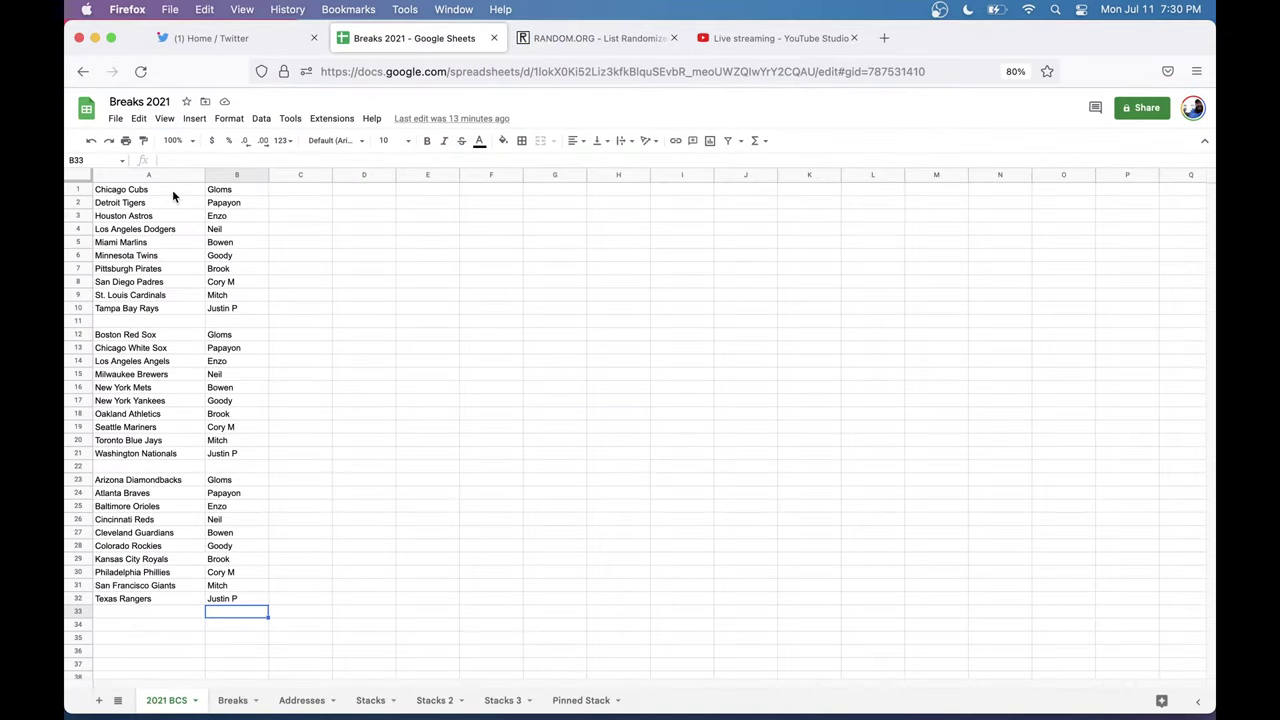
{"action": "left_click_drag", "start_coordinate": [215, 192], "coordinate": [219, 312]}
{"action": "key", "text": "super+c"}
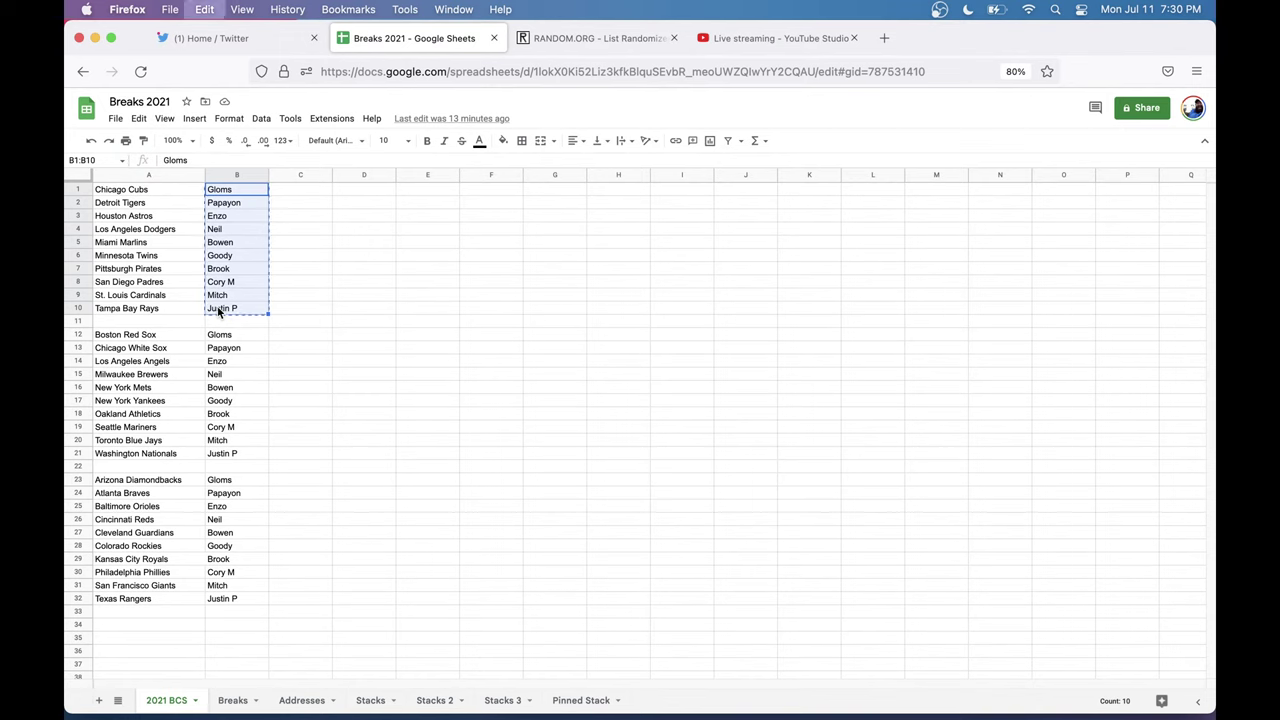
{"action": "left_click", "coordinate": [566, 38]}
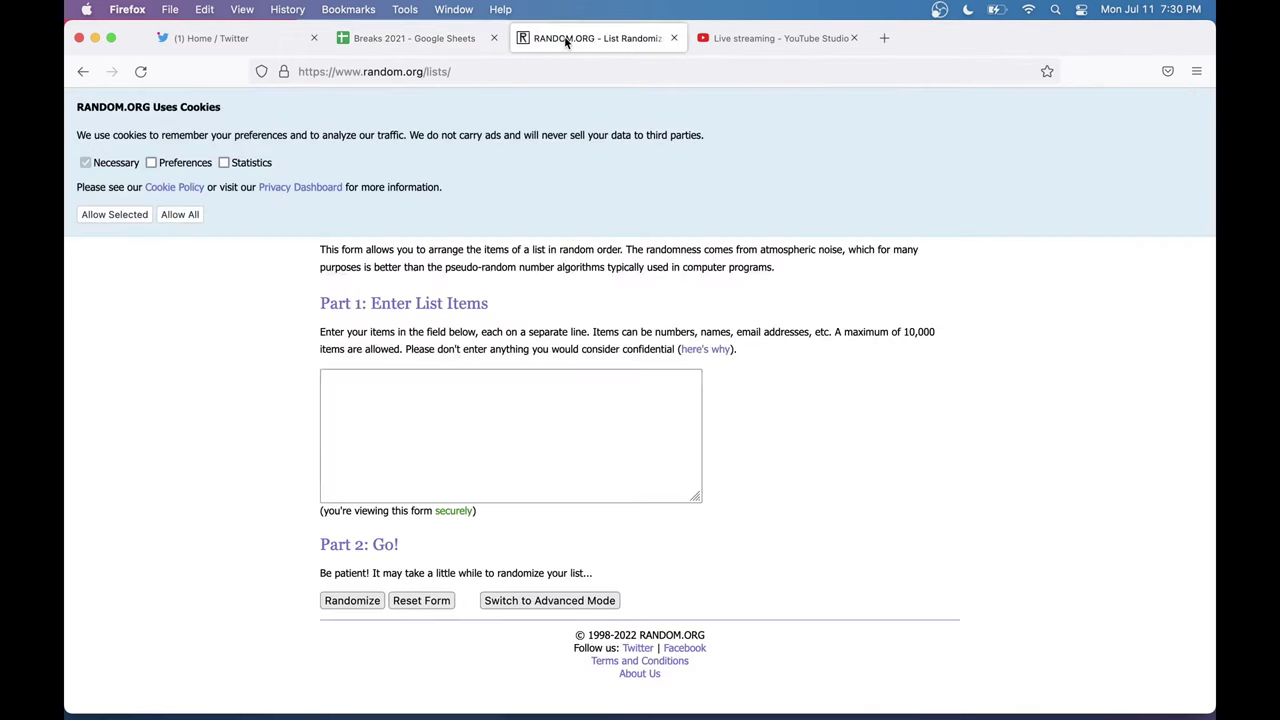
{"action": "left_click", "coordinate": [409, 394]}
{"action": "key", "text": "super+v"}
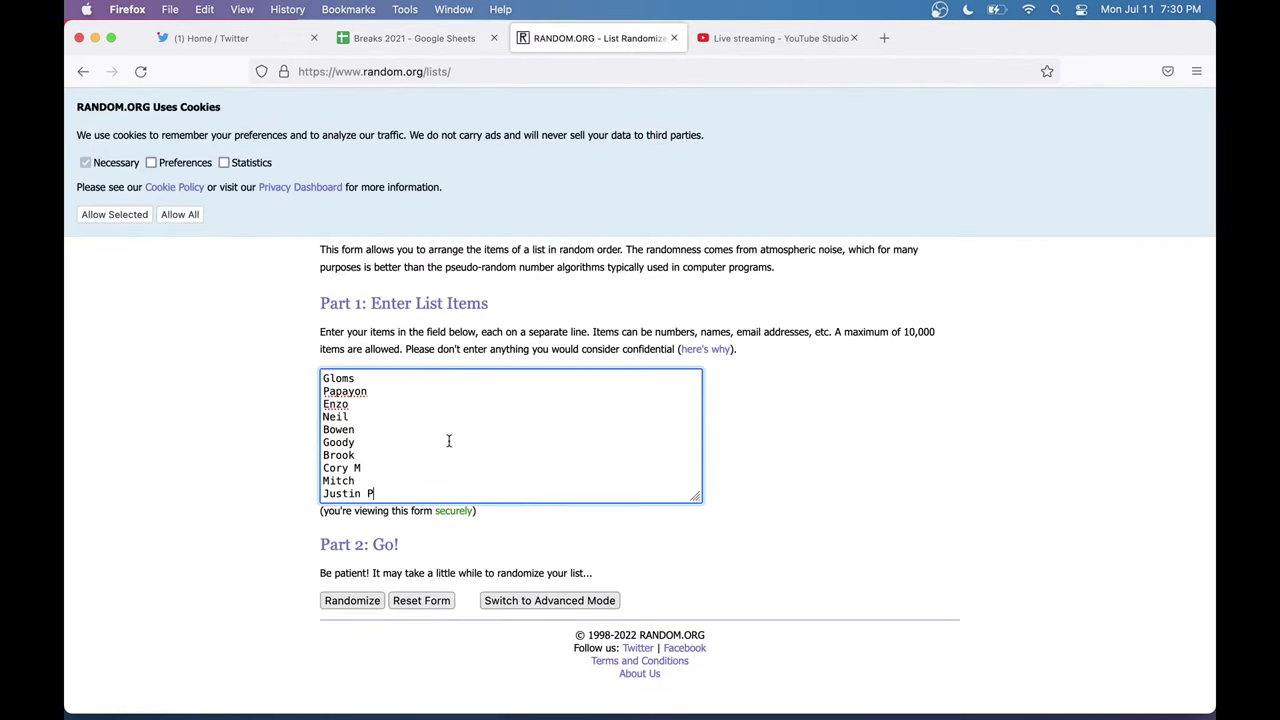
Step: Randomize the list of participant names seven times
{"action": "left_click", "coordinate": [358, 598]}
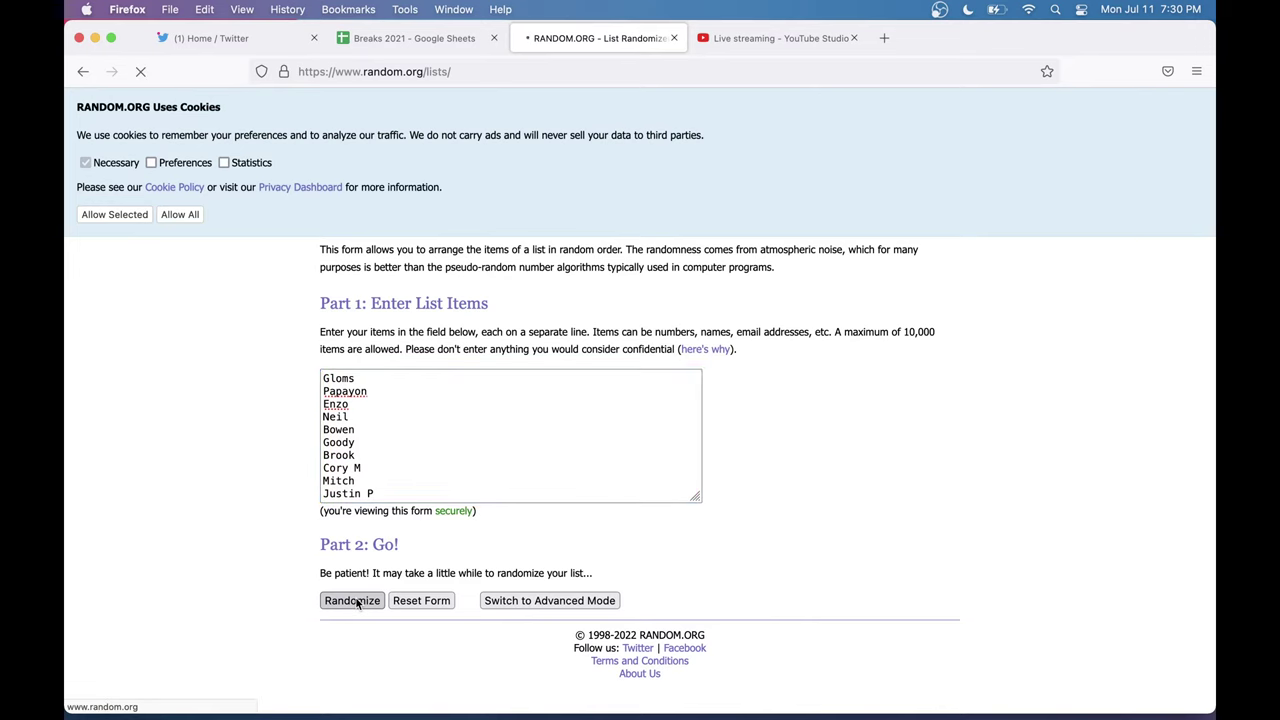
{"action": "left_click", "coordinate": [340, 490]}
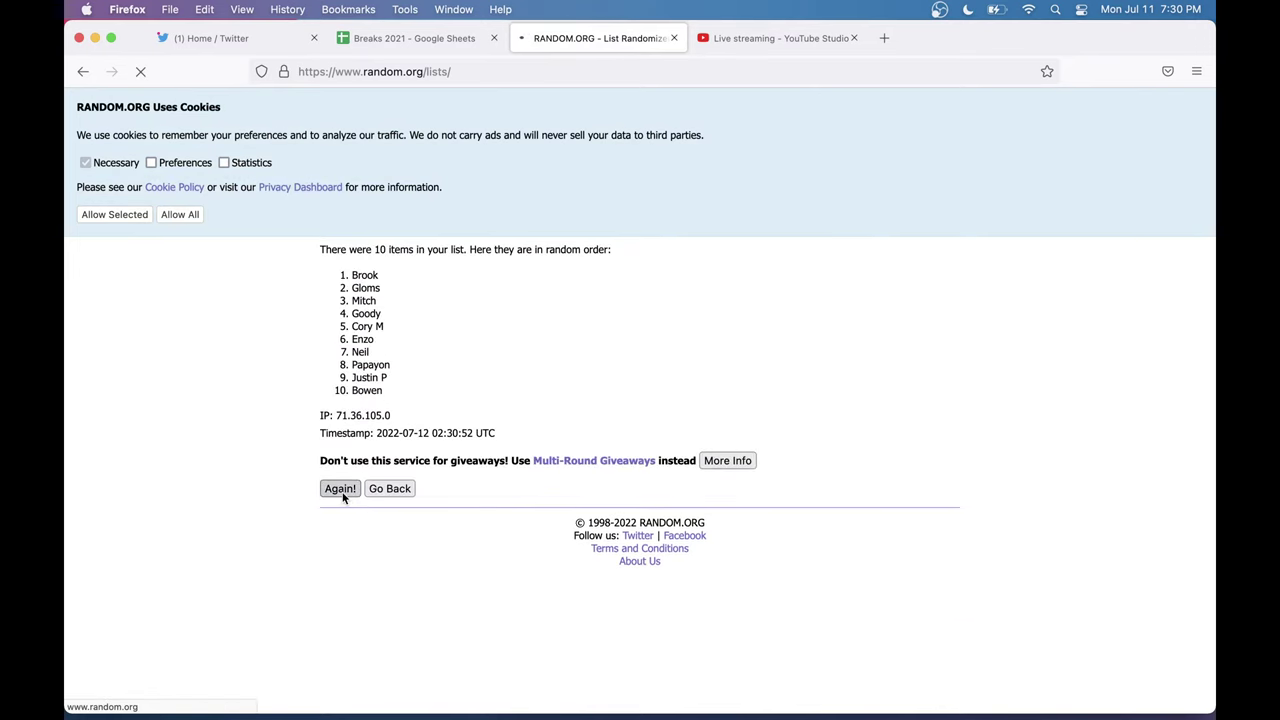
{"action": "left_click", "coordinate": [338, 516]}
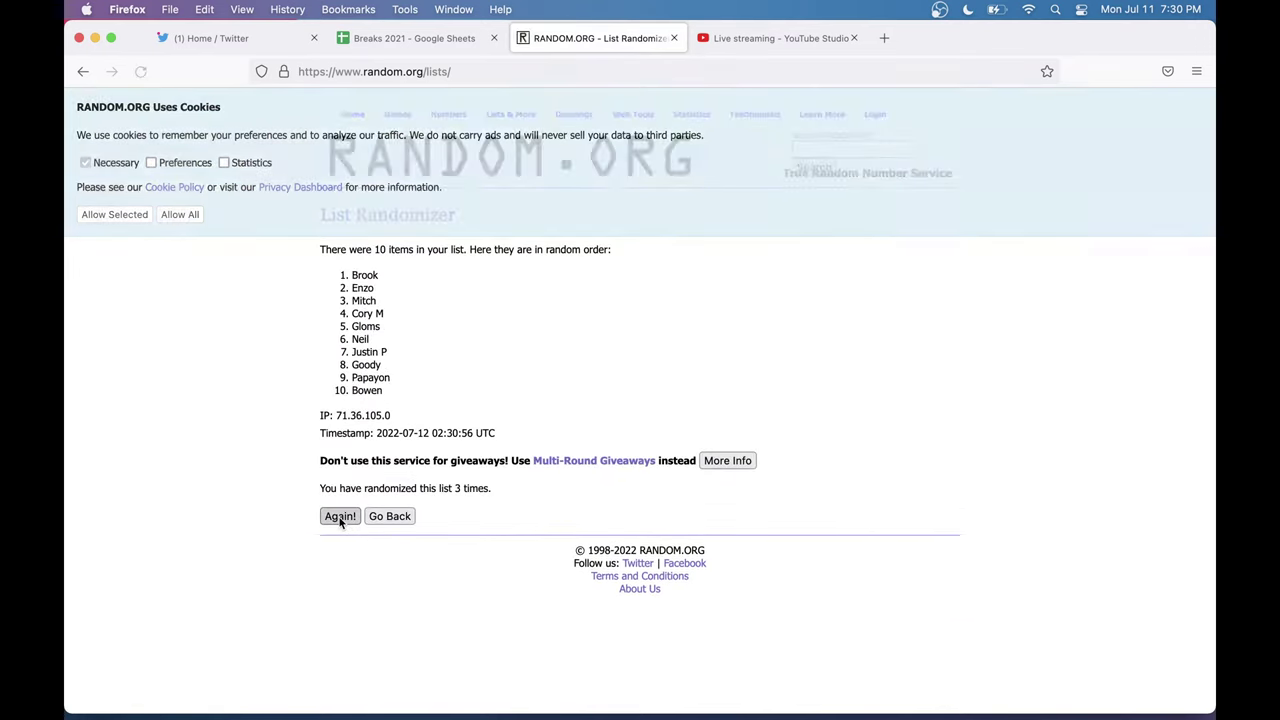
{"action": "left_click", "coordinate": [340, 517]}
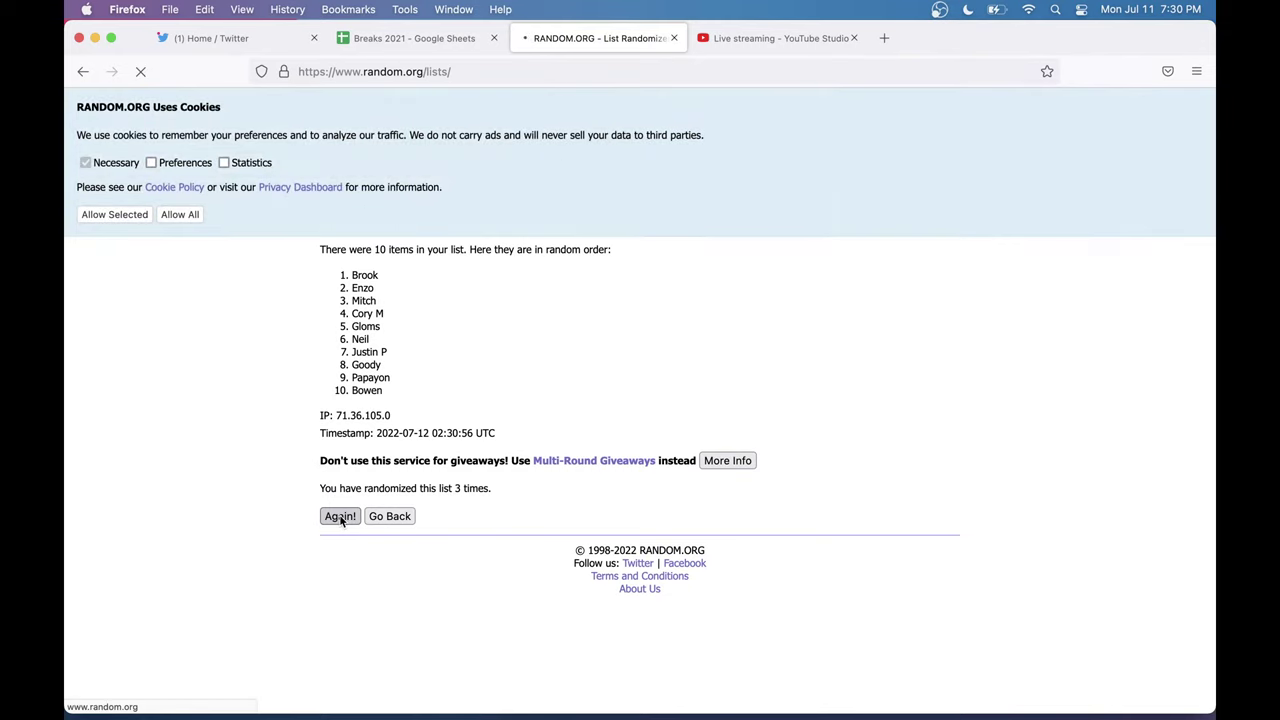
{"action": "left_click", "coordinate": [340, 517]}
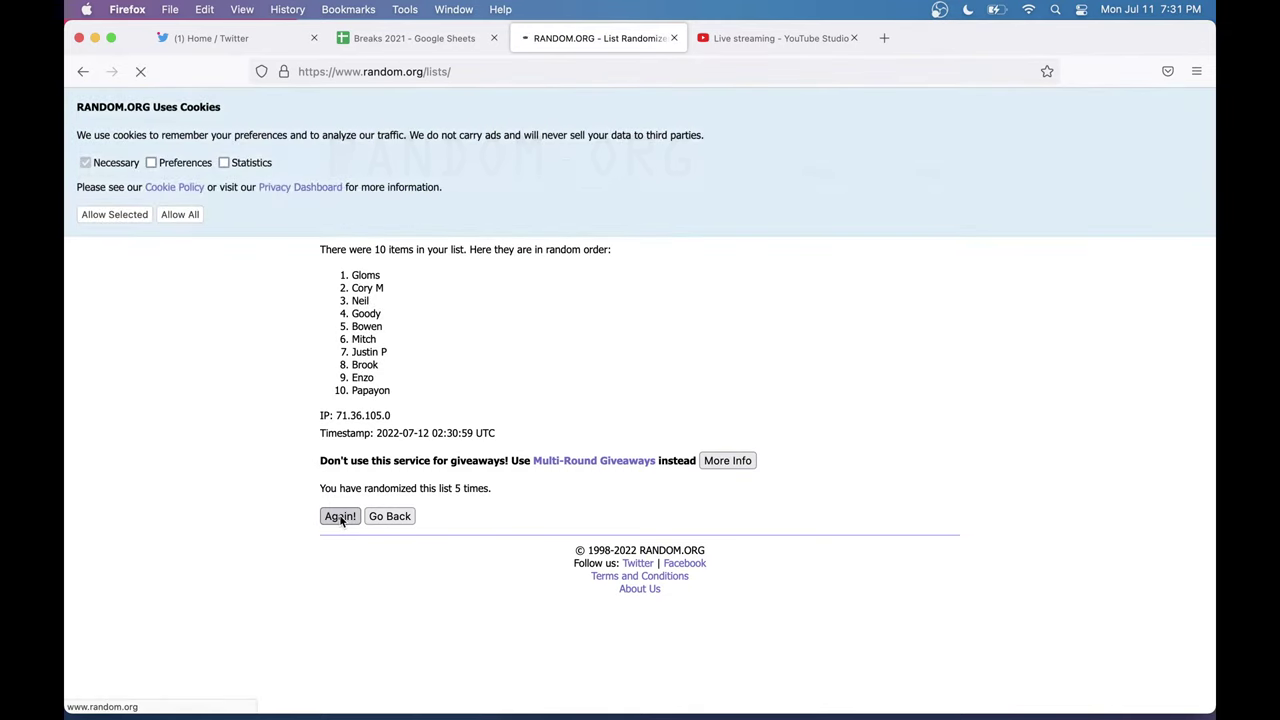
{"action": "left_click", "coordinate": [340, 517]}
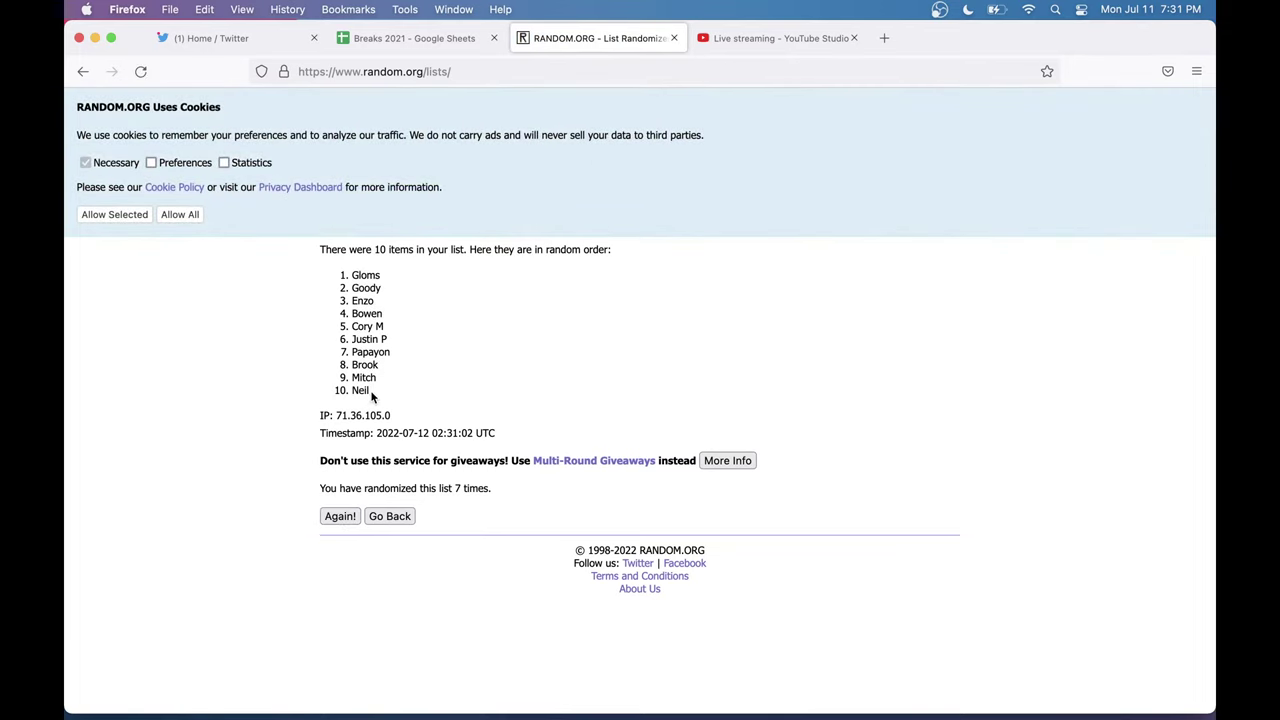
Step: Copy the randomized participant names and paste them over B1:B10 in the Breaks 2021 spreadsheet
{"action": "left_click_drag", "start_coordinate": [371, 397], "coordinate": [354, 276]}
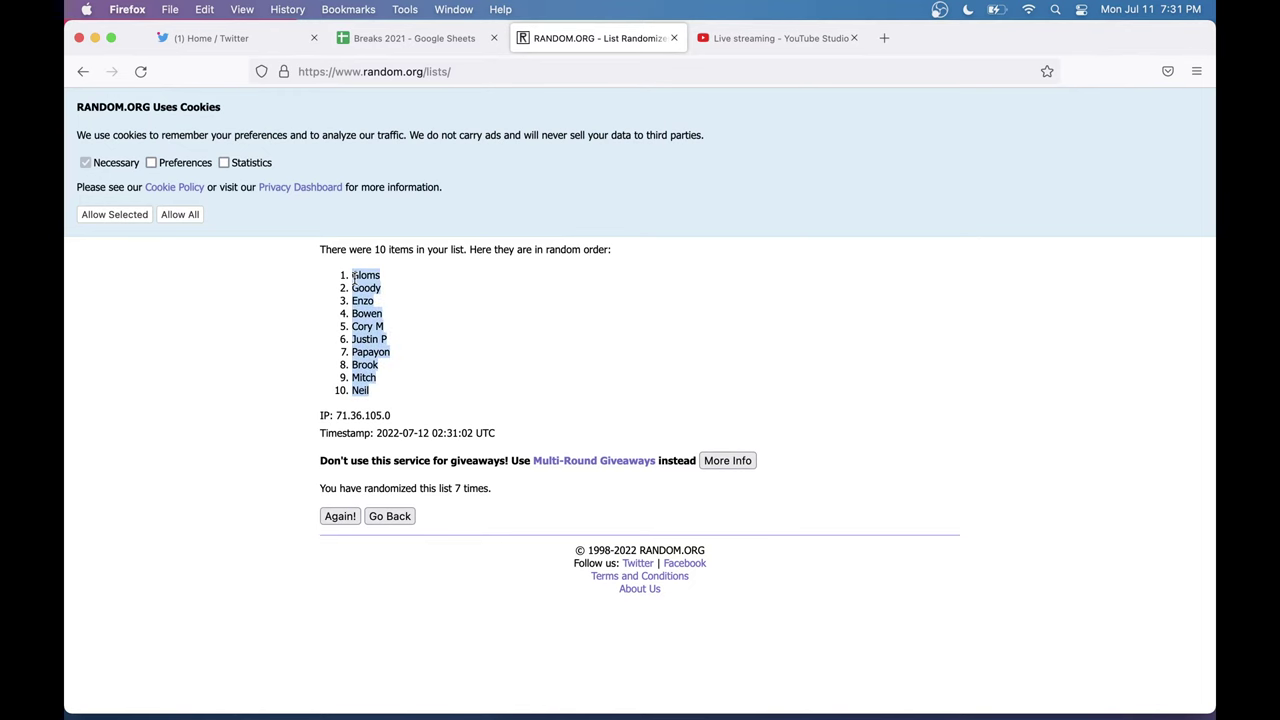
{"action": "left_click", "coordinate": [399, 36]}
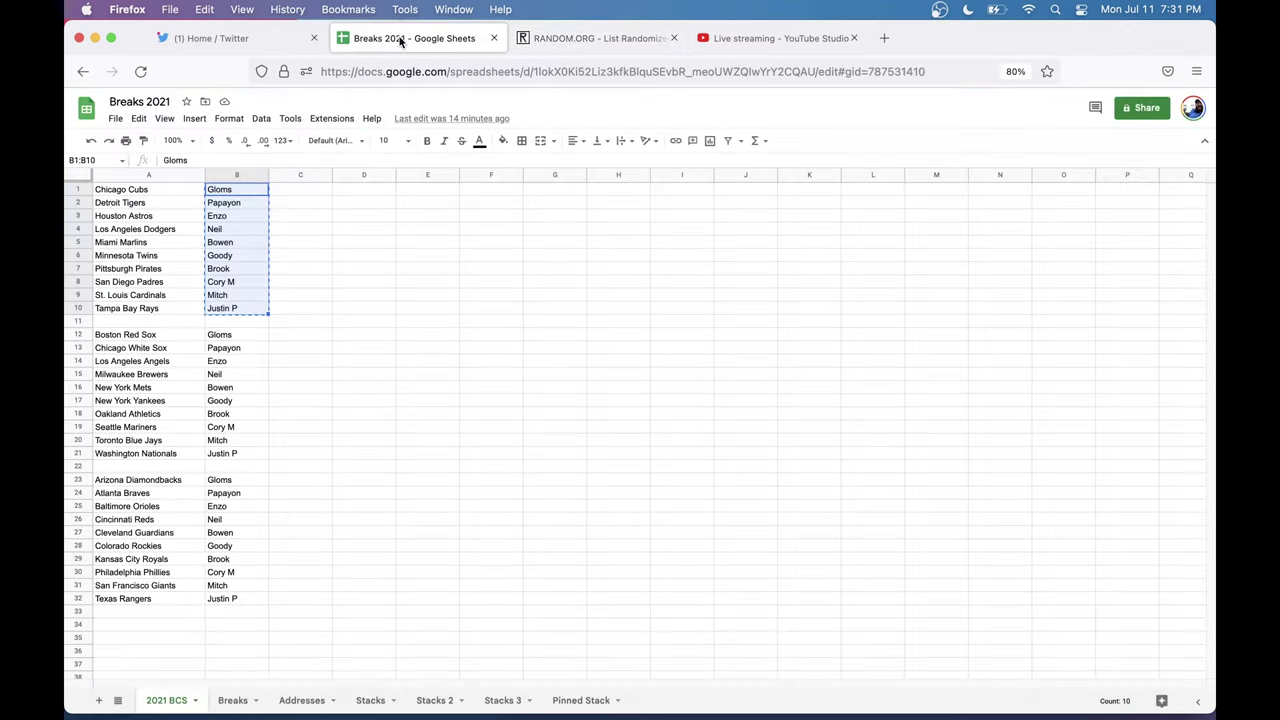
{"action": "left_click", "coordinate": [243, 193]}
{"action": "key", "text": "super+v"}
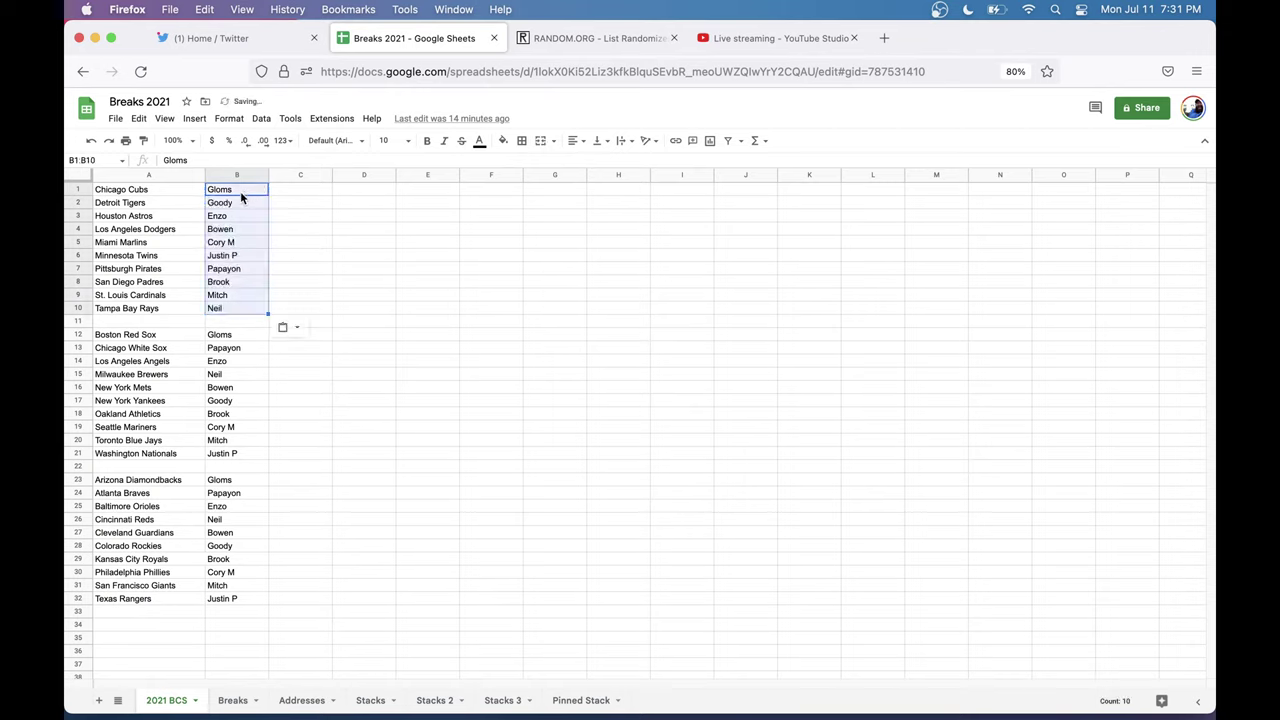
Step: Copy the team names in A1:A10 of the Breaks 2021 spreadsheet into a blank List Randomizer form
{"action": "left_click", "coordinate": [186, 194]}
{"action": "left_click_drag", "start_coordinate": [186, 194], "coordinate": [169, 306]}
{"action": "key", "text": "super+c"}
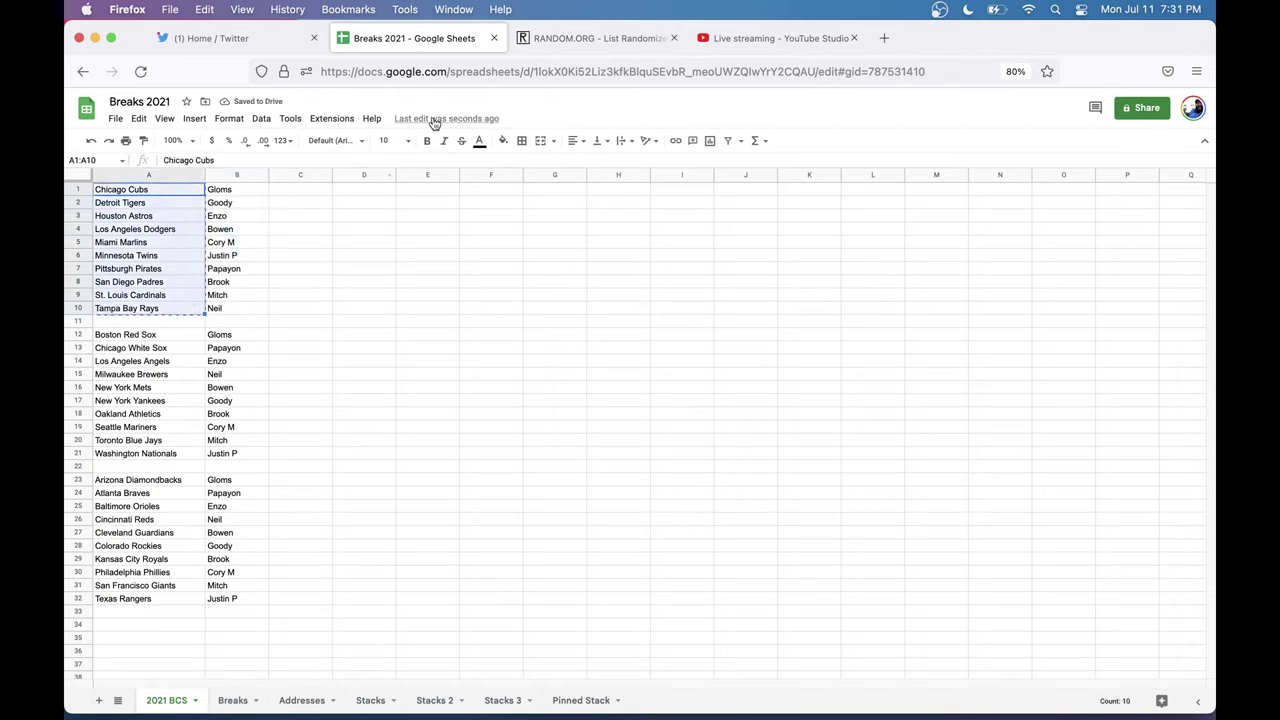
{"action": "left_click", "coordinate": [591, 39]}
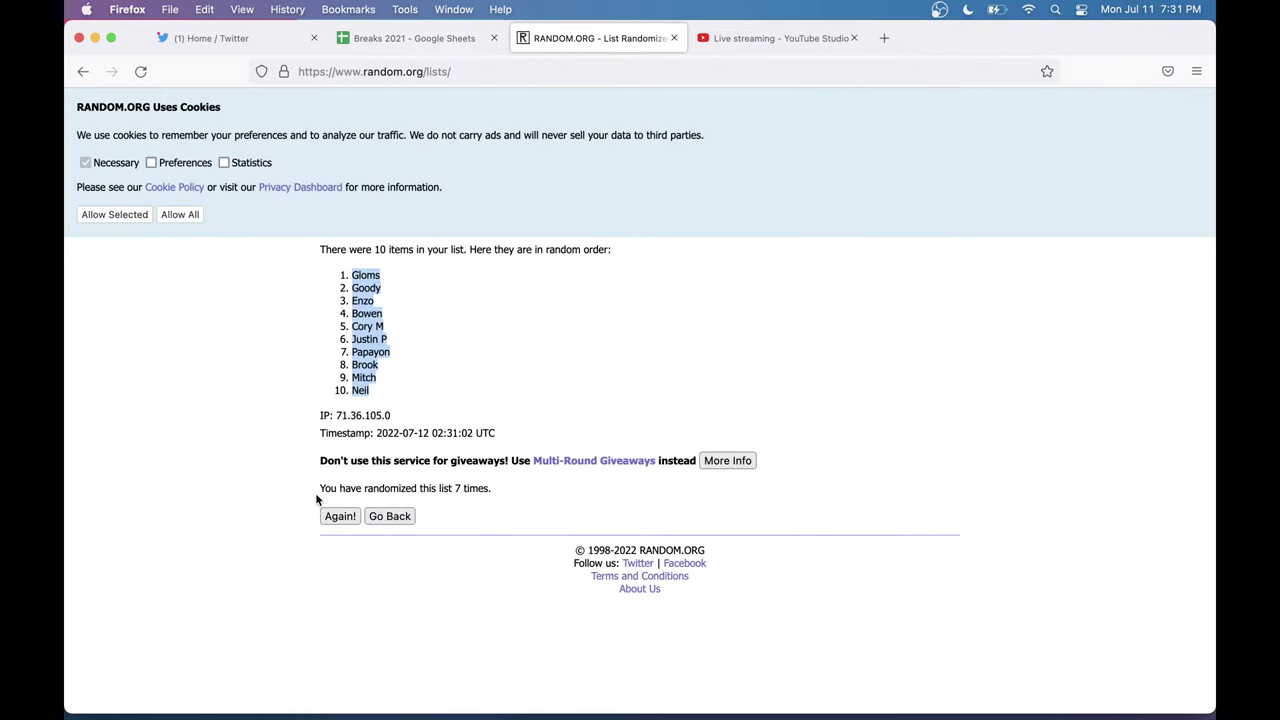
{"action": "left_click", "coordinate": [83, 72]}
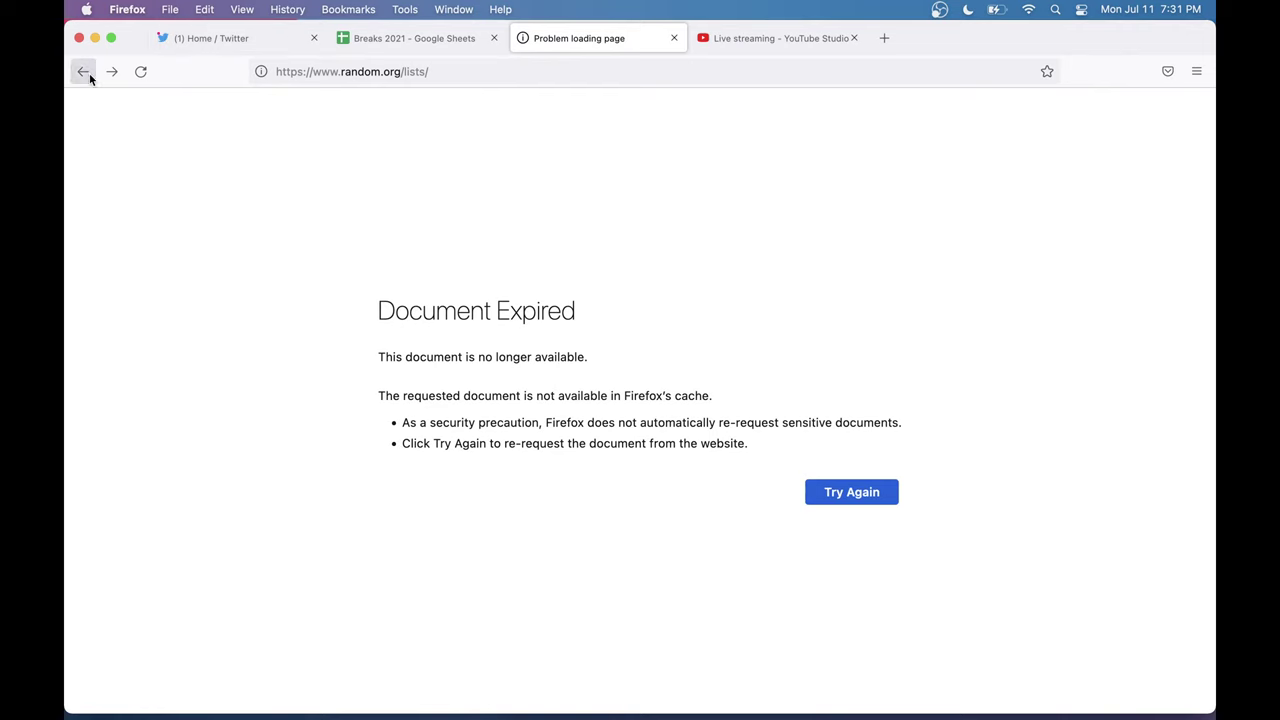
{"action": "left_click", "coordinate": [444, 72]}
{"action": "key", "text": "Return"}
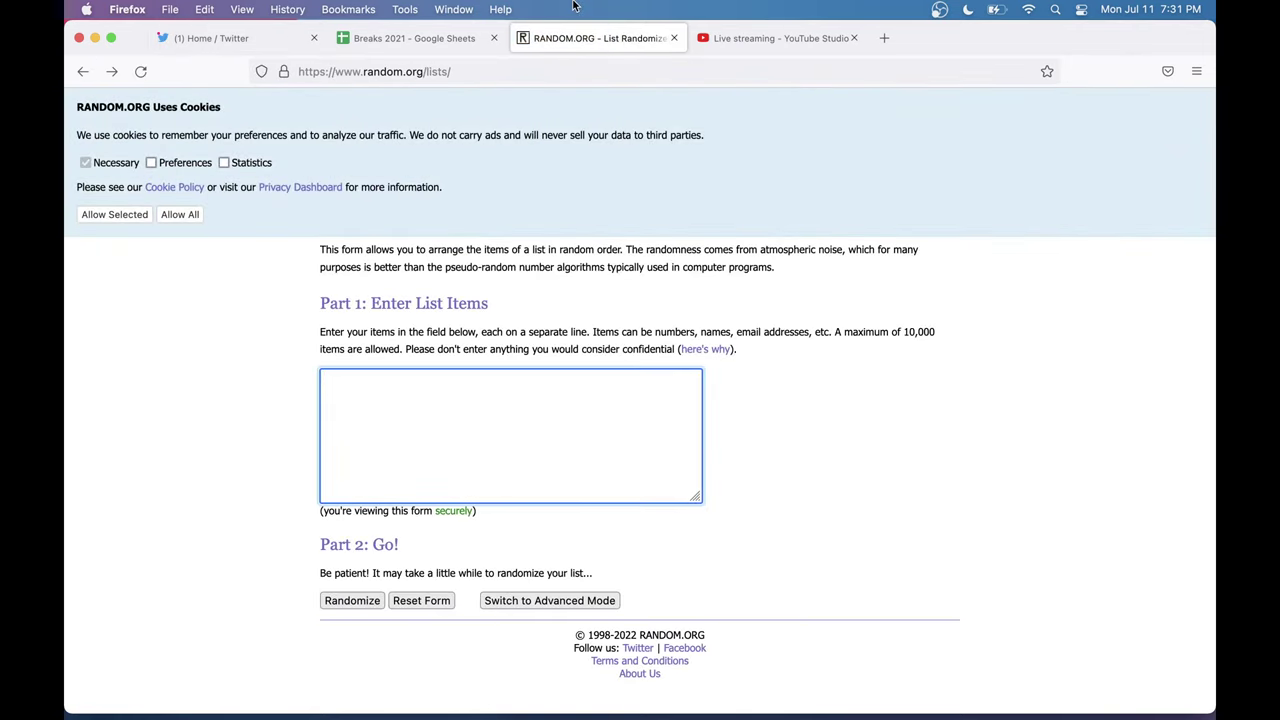
{"action": "left_click", "coordinate": [433, 40]}
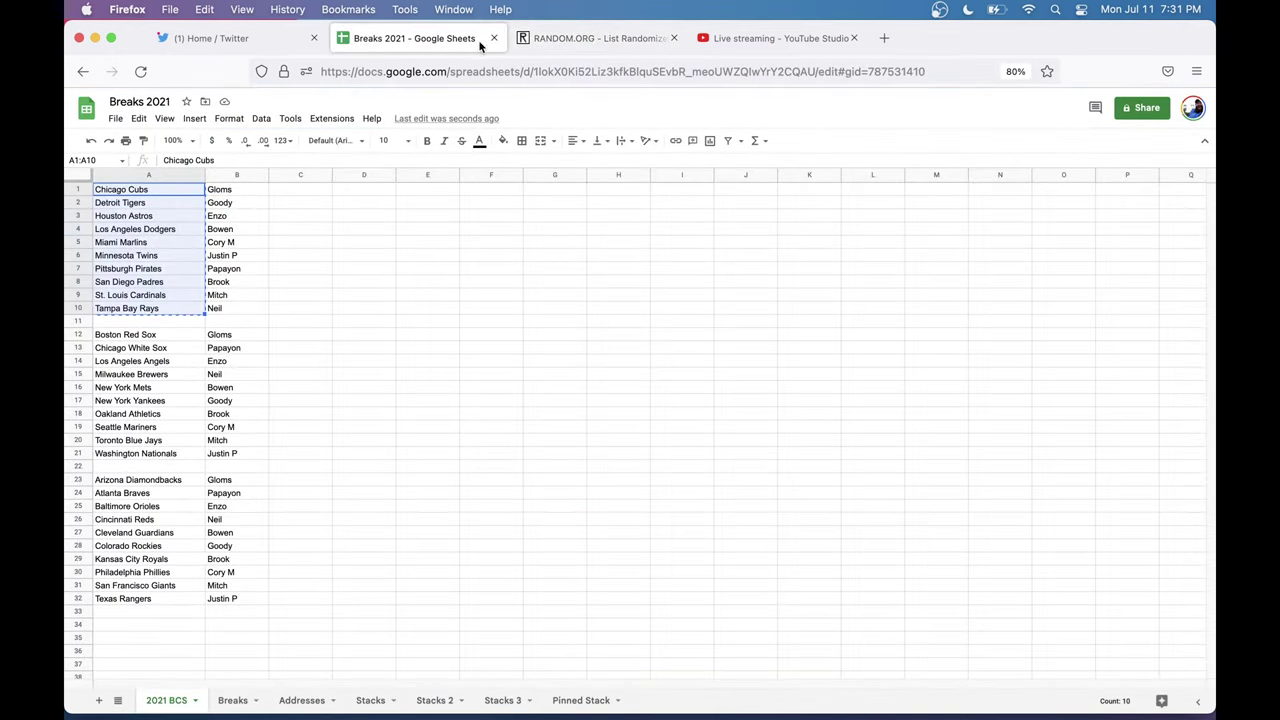
{"action": "left_click", "coordinate": [543, 48]}
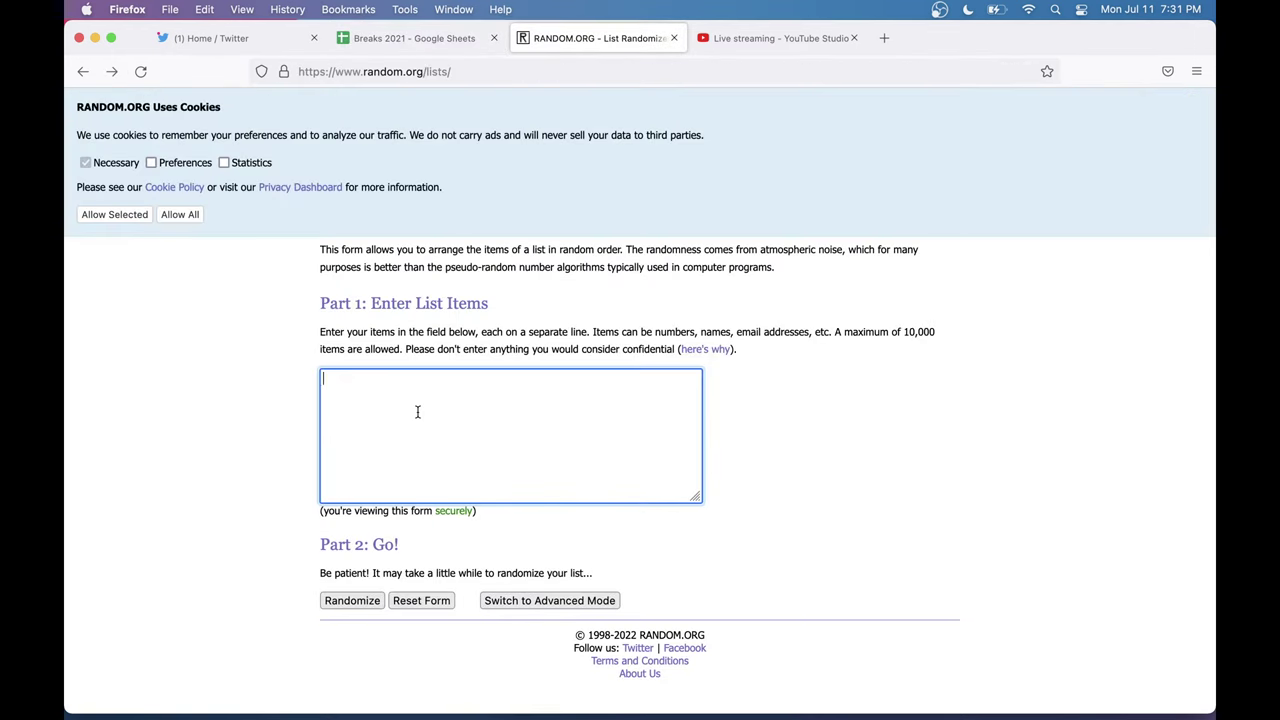
{"action": "key", "text": "super+v"}
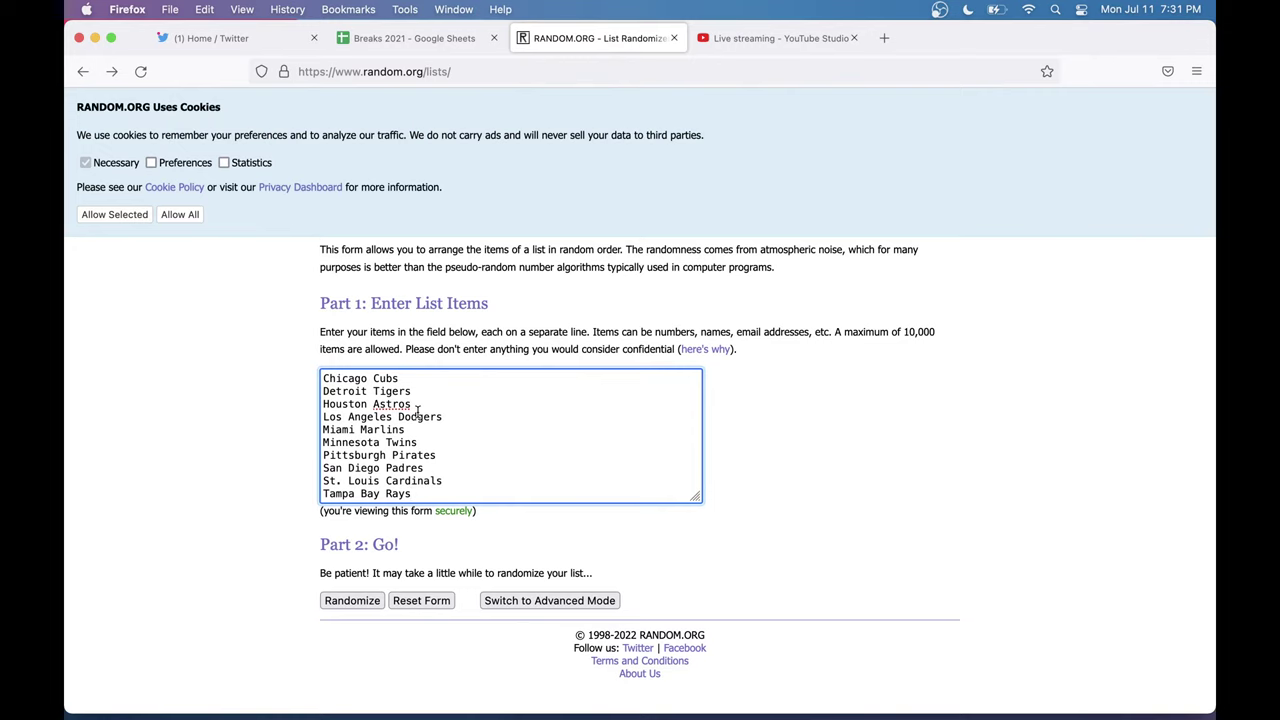
Step: Randomize the list of ten team names seven times
{"action": "left_click", "coordinate": [352, 601]}
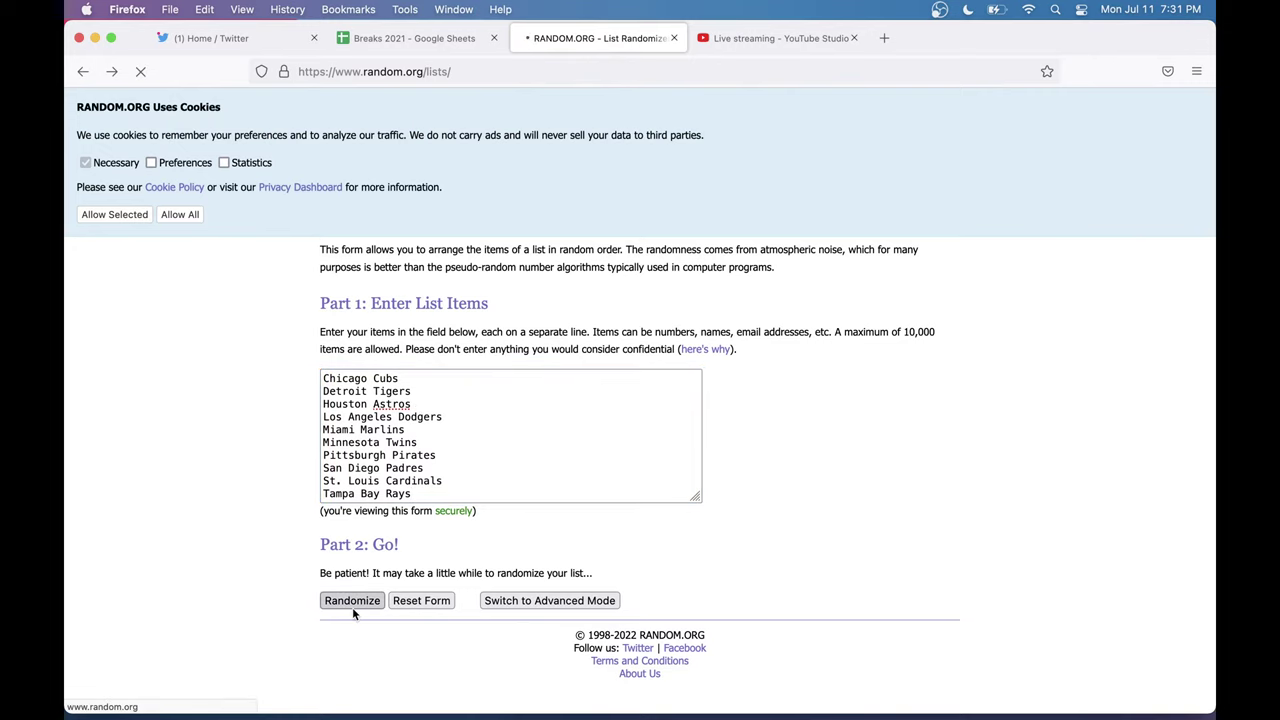
{"action": "left_click", "coordinate": [339, 489]}
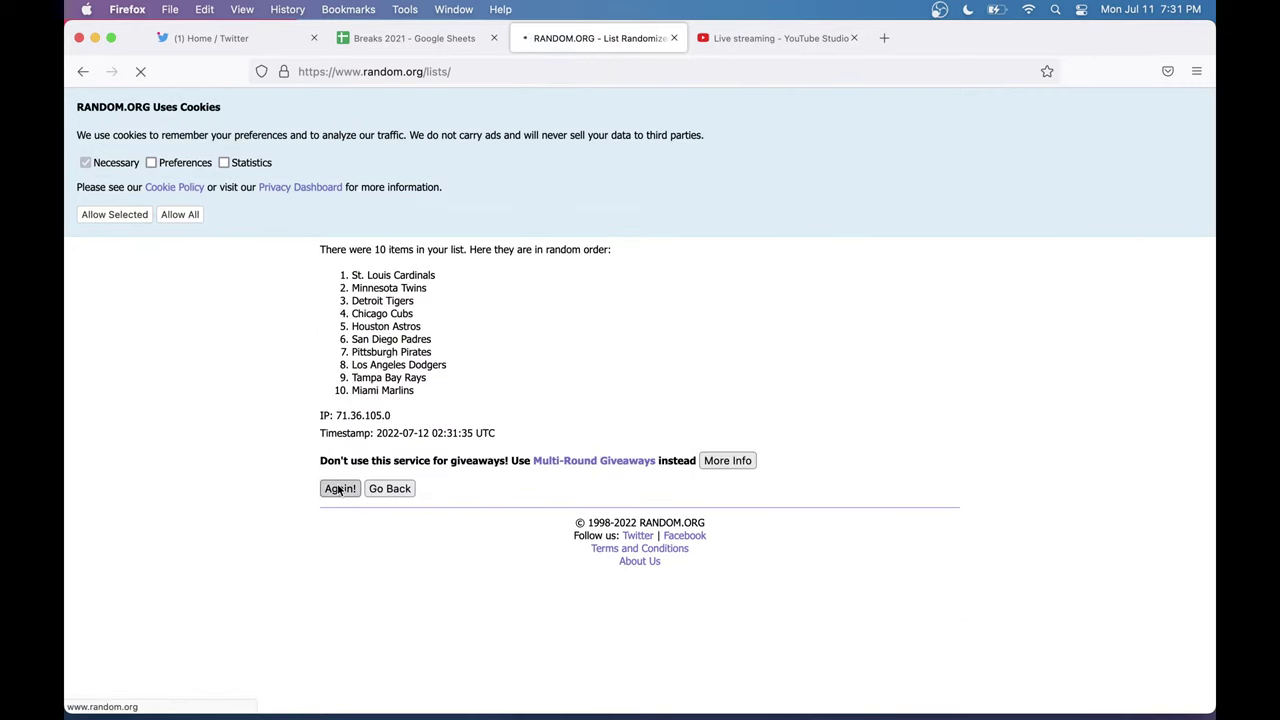
{"action": "left_click", "coordinate": [338, 517]}
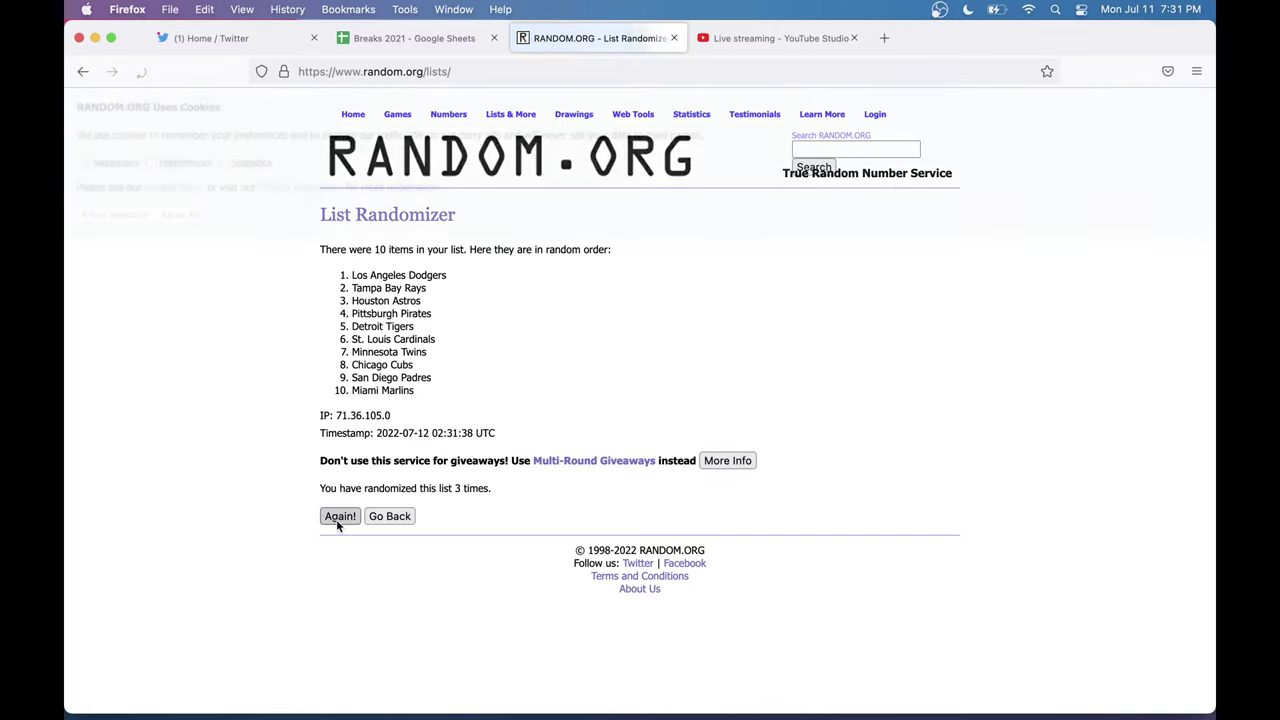
{"action": "left_click", "coordinate": [338, 518]}
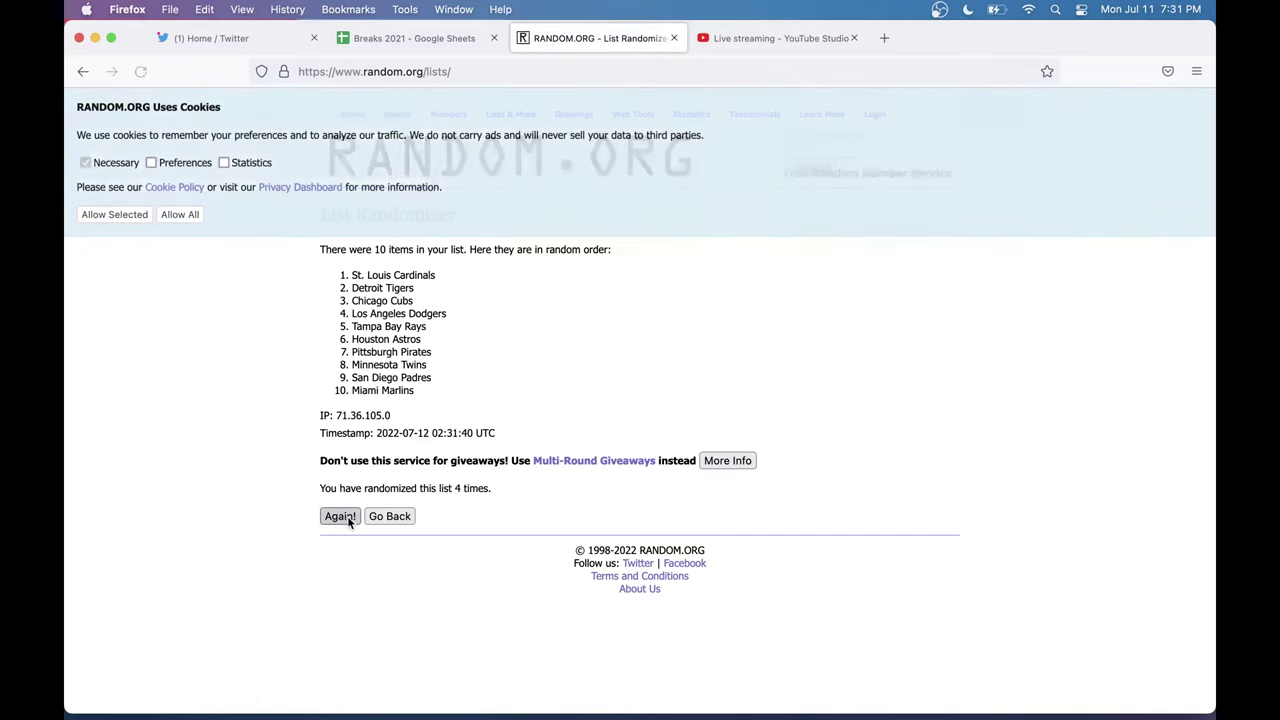
{"action": "left_click", "coordinate": [340, 517]}
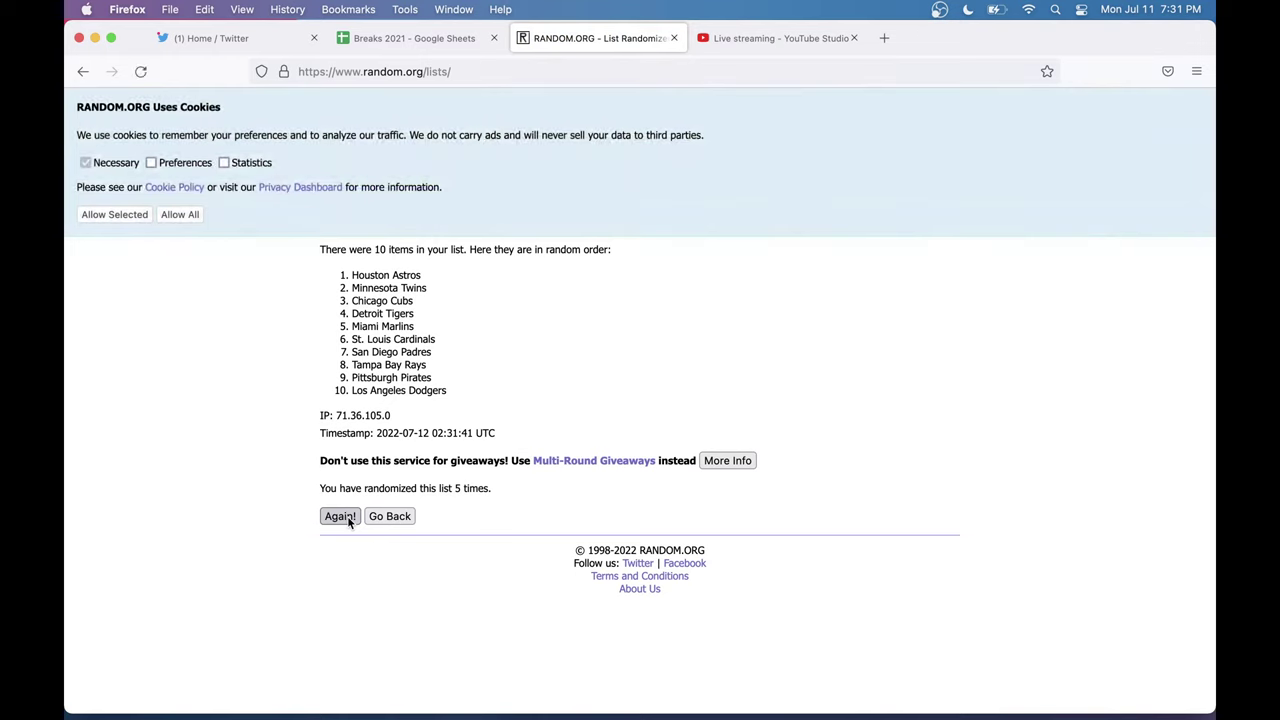
{"action": "left_click", "coordinate": [340, 517]}
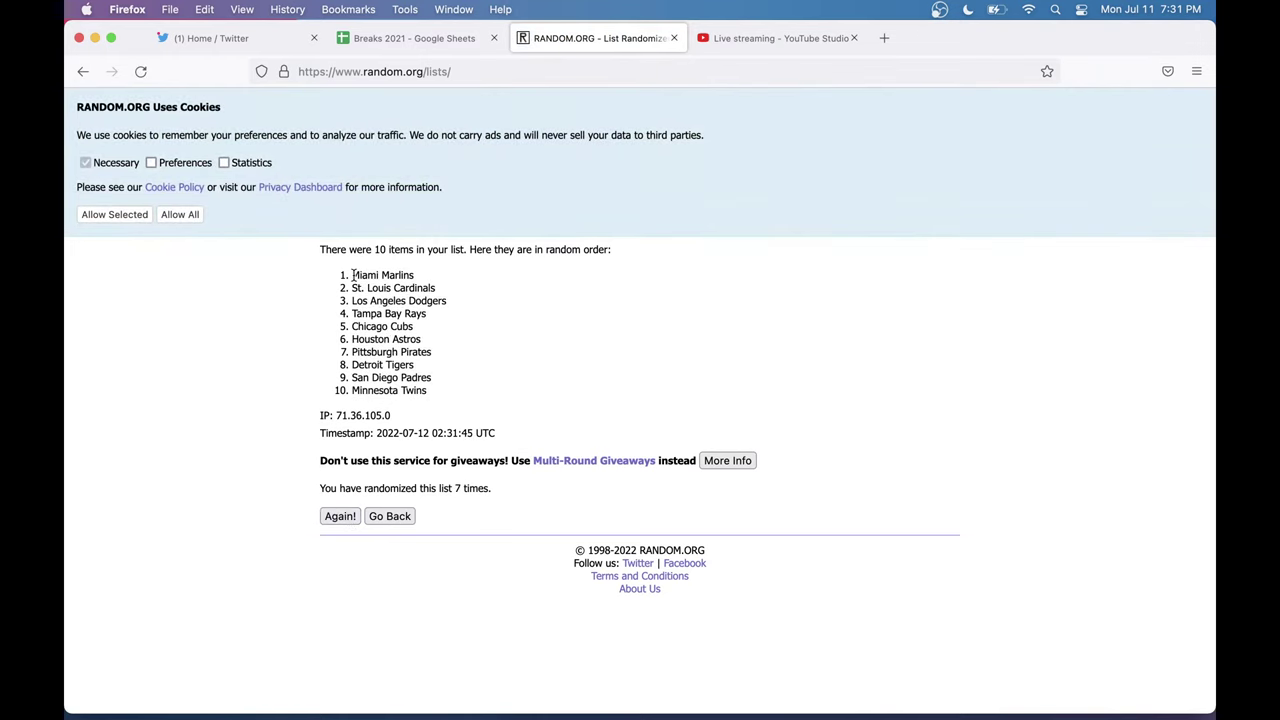
Step: Copy the randomized team names and paste them over A1:A10 in the Breaks 2021 spreadsheet
{"action": "left_click_drag", "start_coordinate": [353, 275], "coordinate": [439, 390]}
{"action": "key", "text": "cmd+c"}
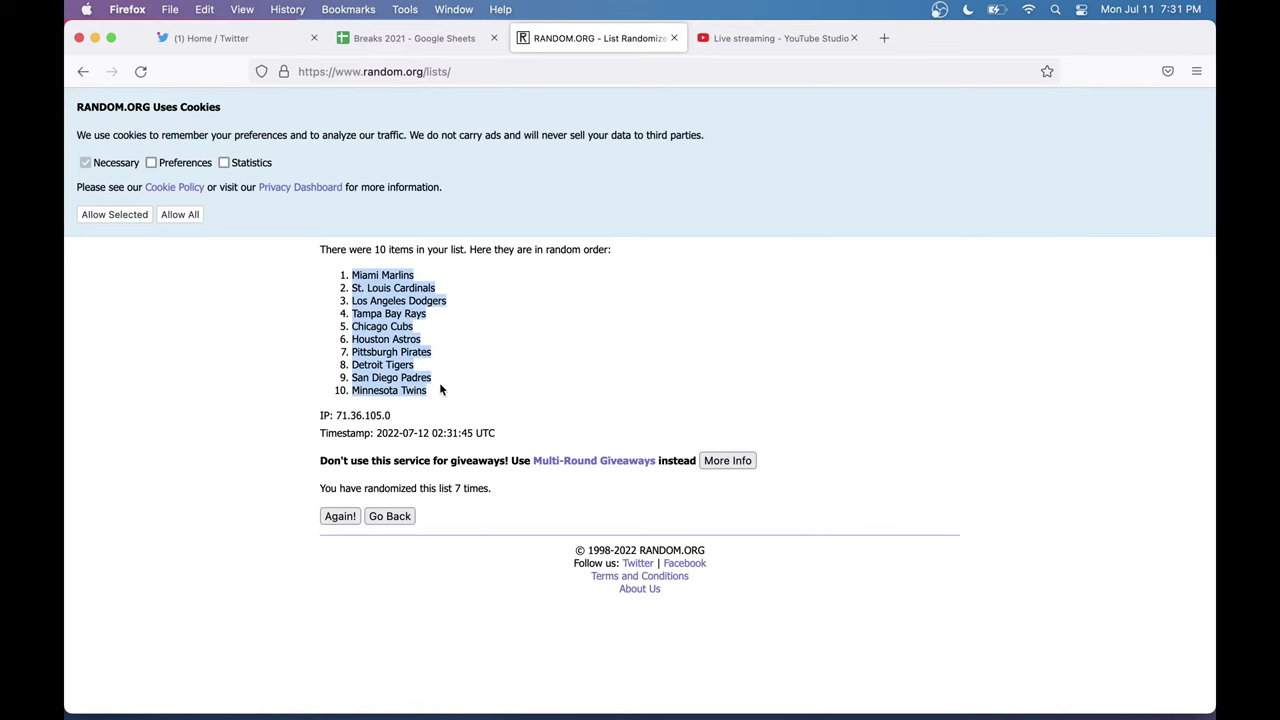
{"action": "left_click", "coordinate": [444, 40]}
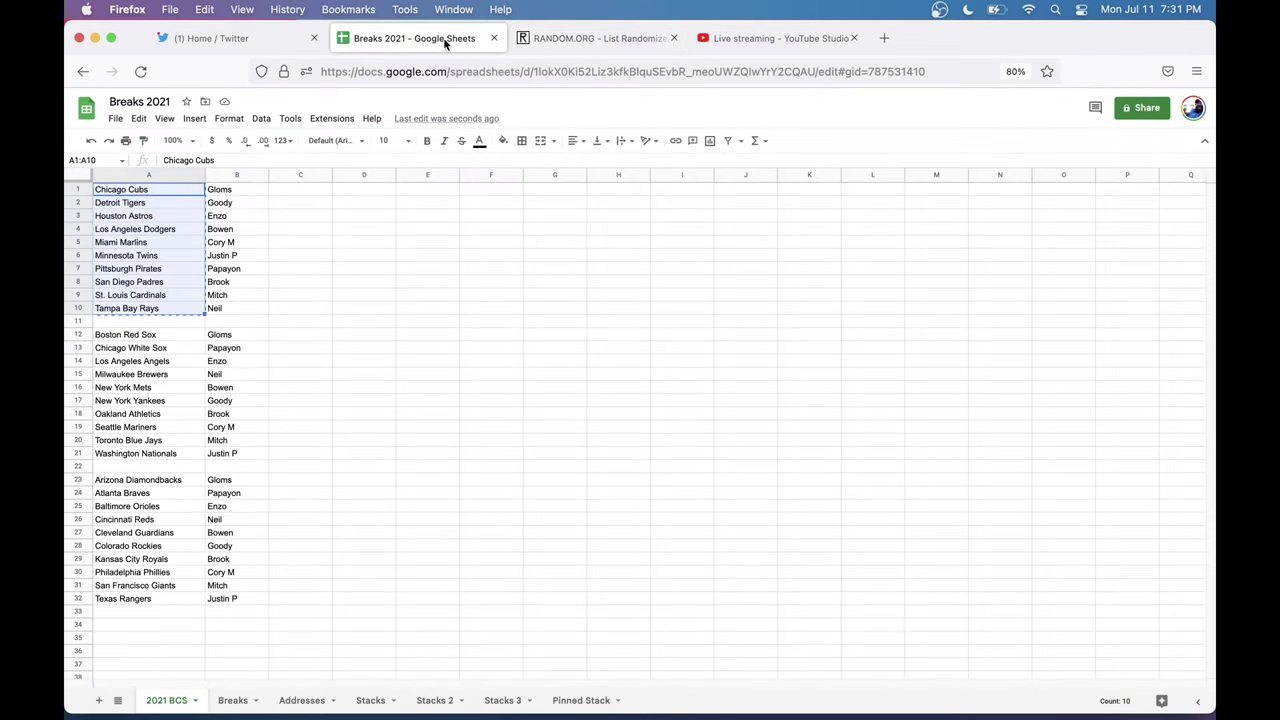
{"action": "left_click", "coordinate": [155, 194]}
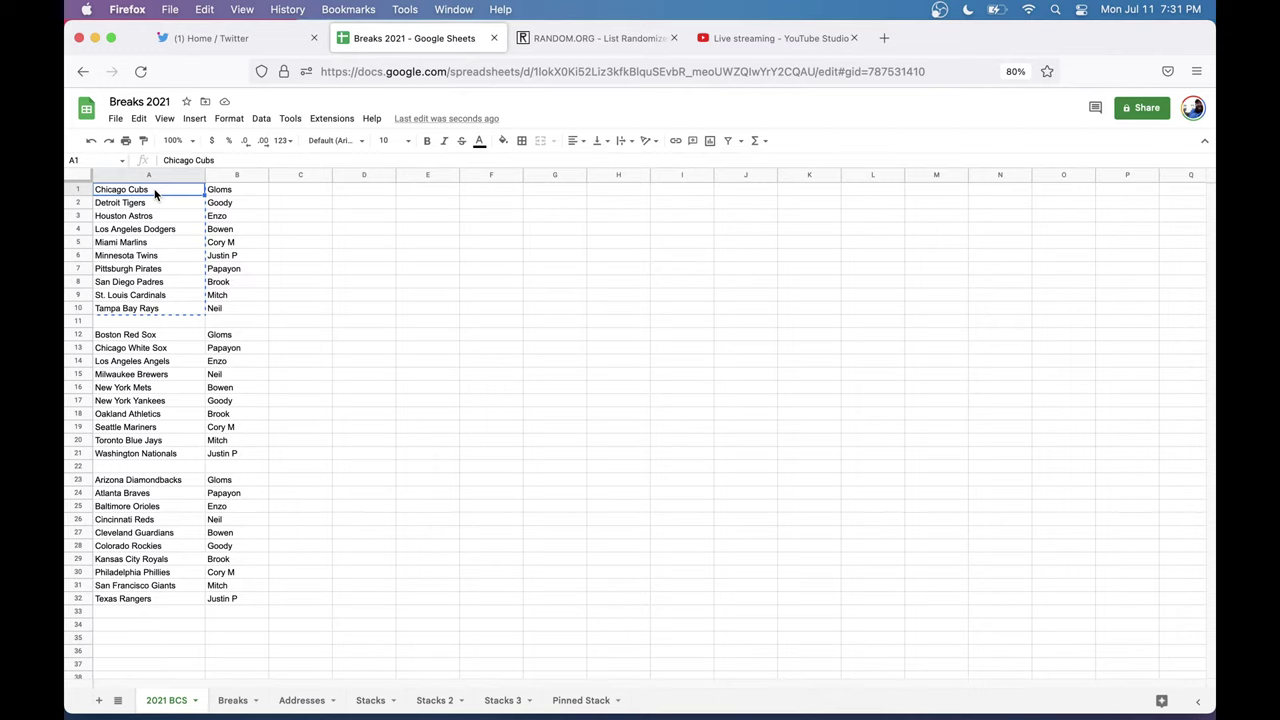
{"action": "key", "text": "cmd+v"}
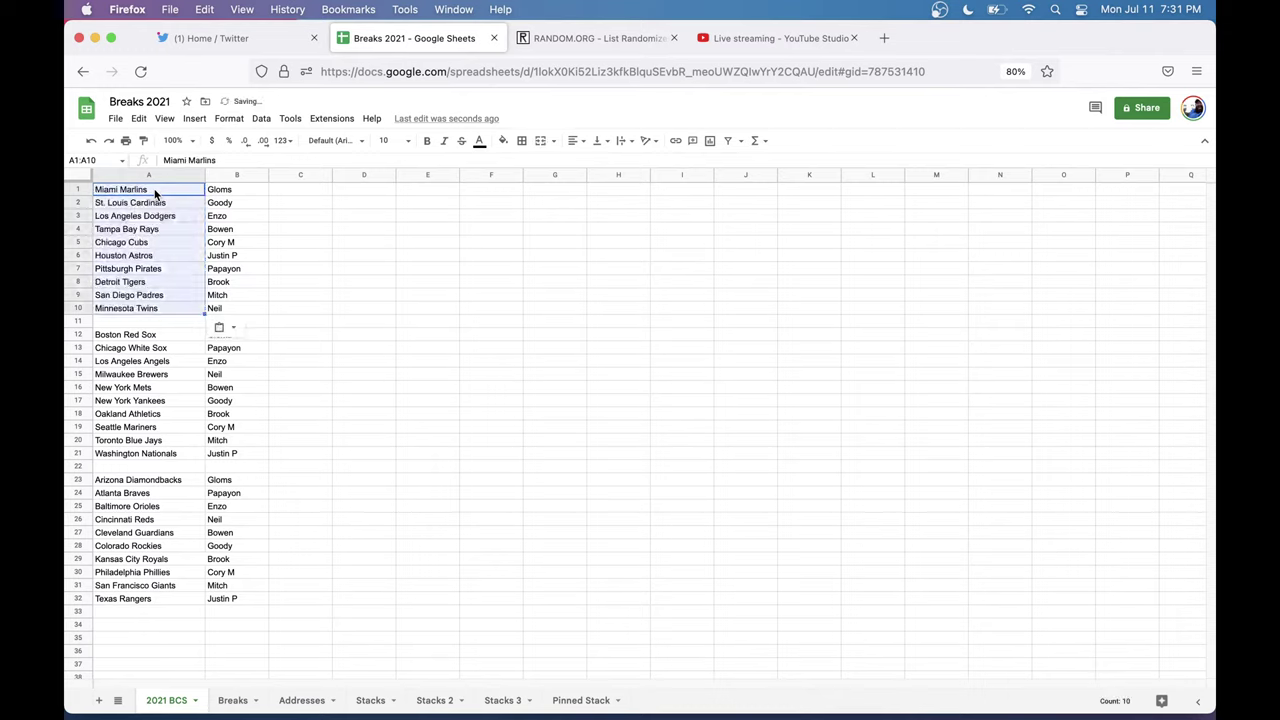
{"action": "left_click", "coordinate": [248, 286]}
{"action": "left_click", "coordinate": [258, 194]}
{"action": "left_click", "coordinate": [307, 196]}
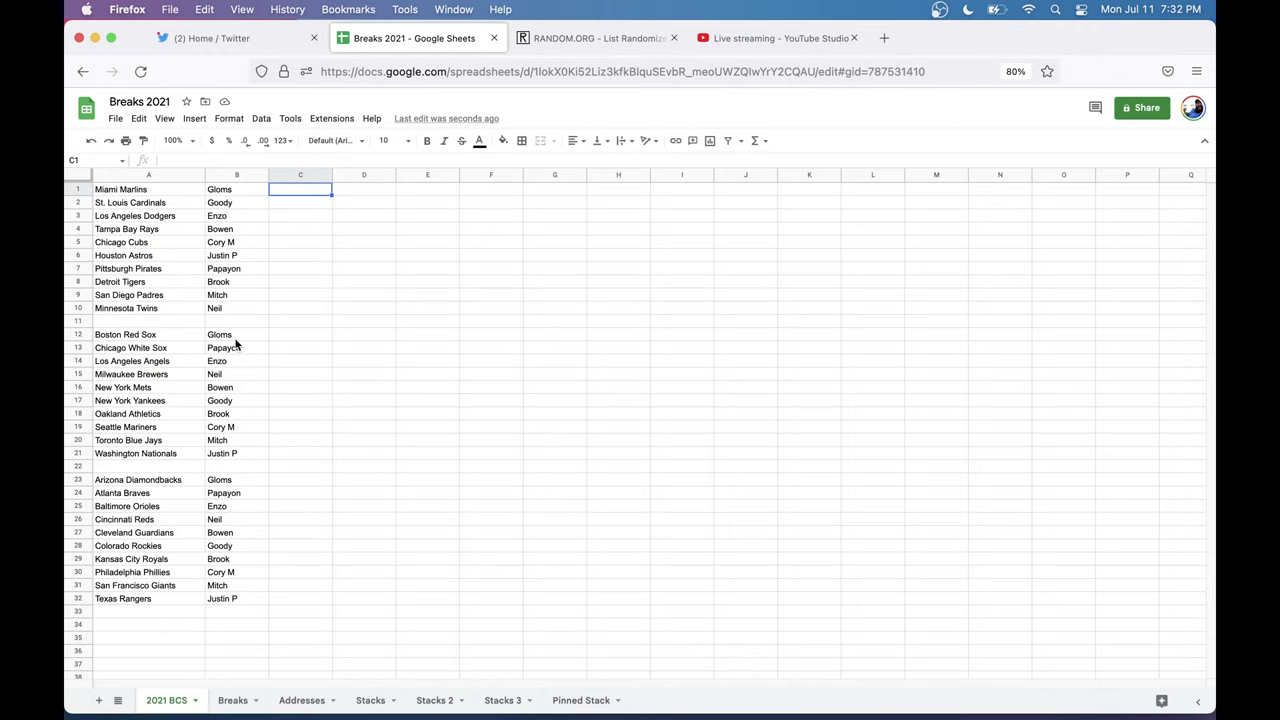
Step: Copy the participant names in B12:B21 of the Breaks 2021 spreadsheet into a blank List Randomizer form on RANDOM.ORG
{"action": "left_click_drag", "start_coordinate": [234, 336], "coordinate": [233, 454]}
{"action": "key", "text": "super+c"}
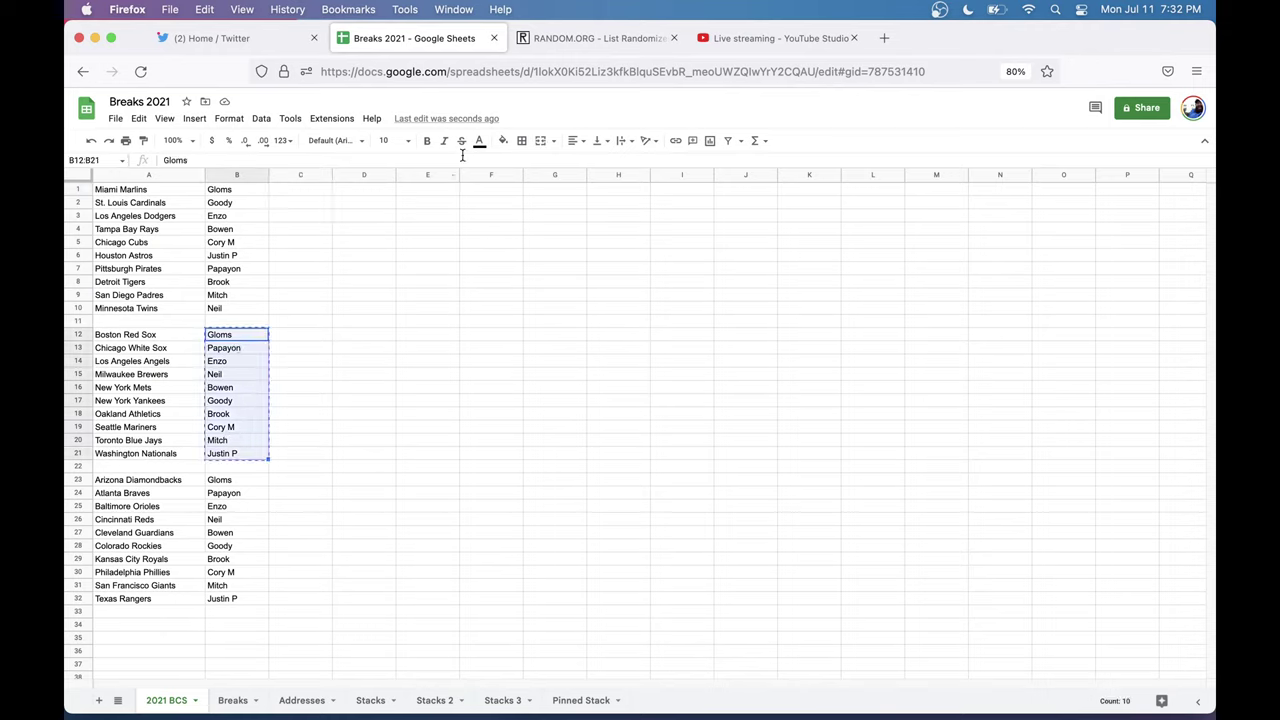
{"action": "left_click", "coordinate": [555, 40]}
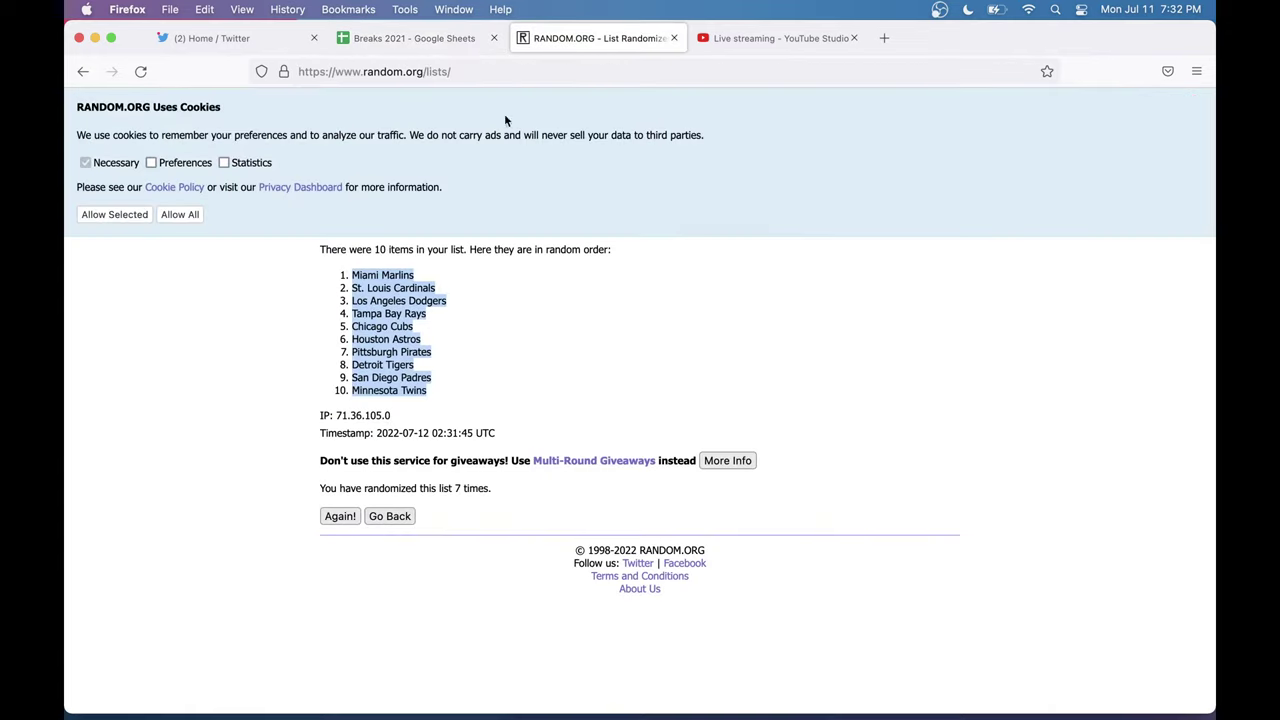
{"action": "left_click", "coordinate": [387, 518]}
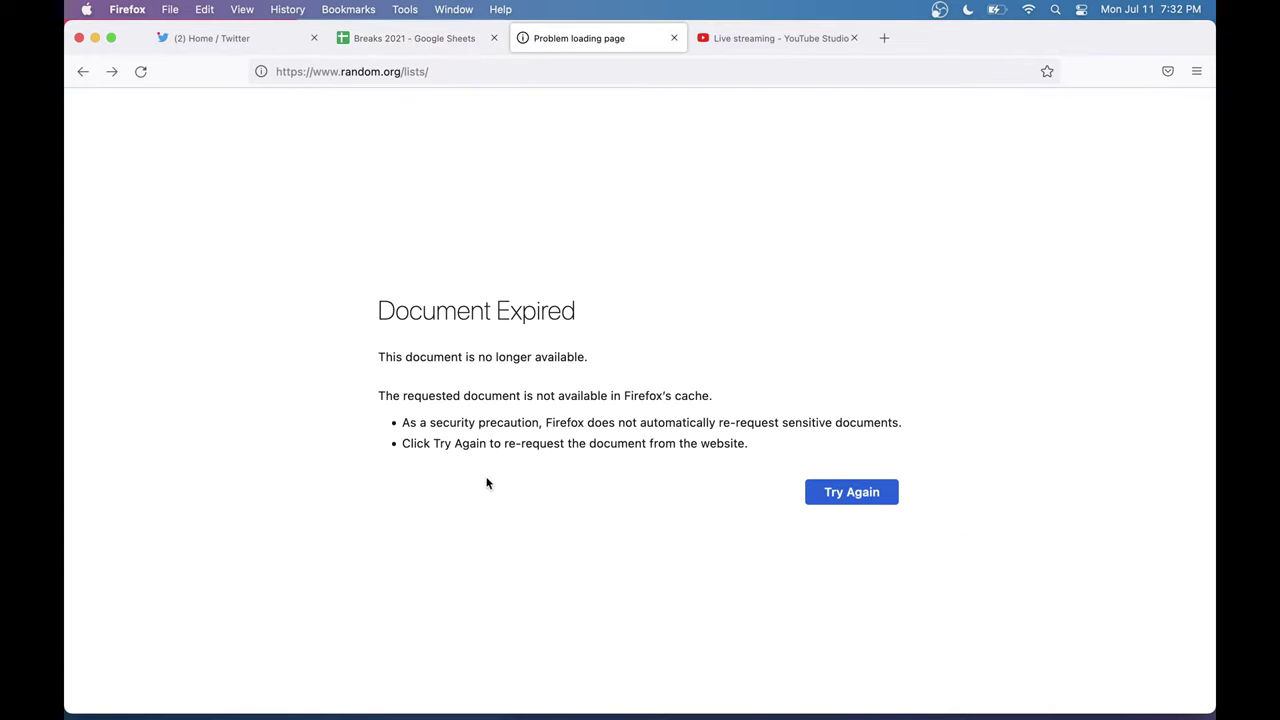
{"action": "left_click", "coordinate": [408, 72]}
{"action": "key", "text": "Return"}
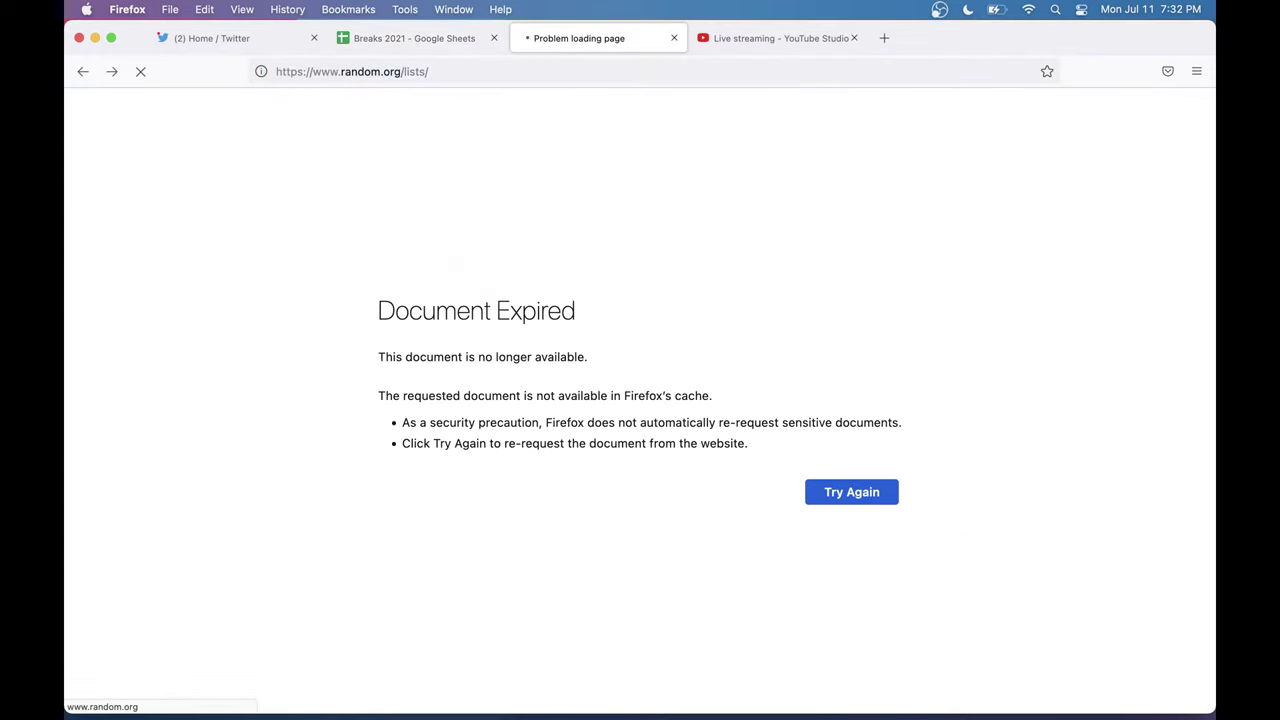
{"action": "left_click", "coordinate": [435, 373]}
{"action": "key", "text": "super+v"}
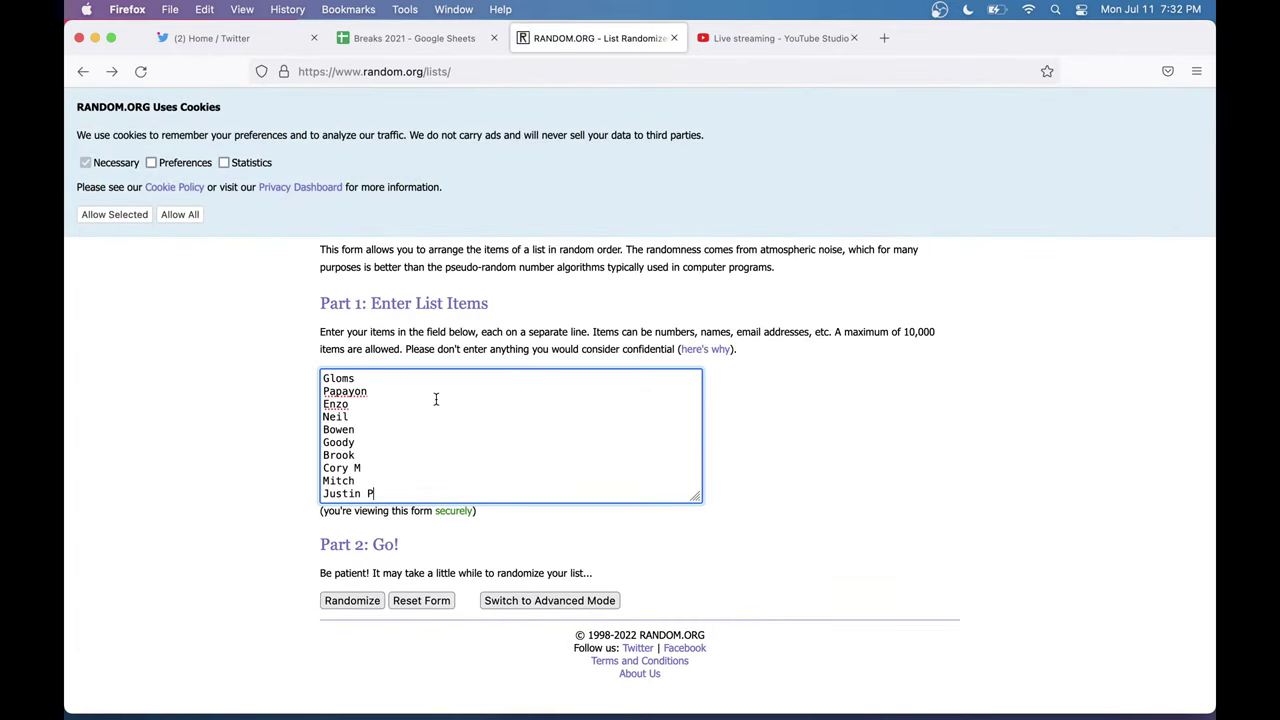
Step: Randomize the second block's list of ten participant names seven times
{"action": "left_click", "coordinate": [367, 603]}
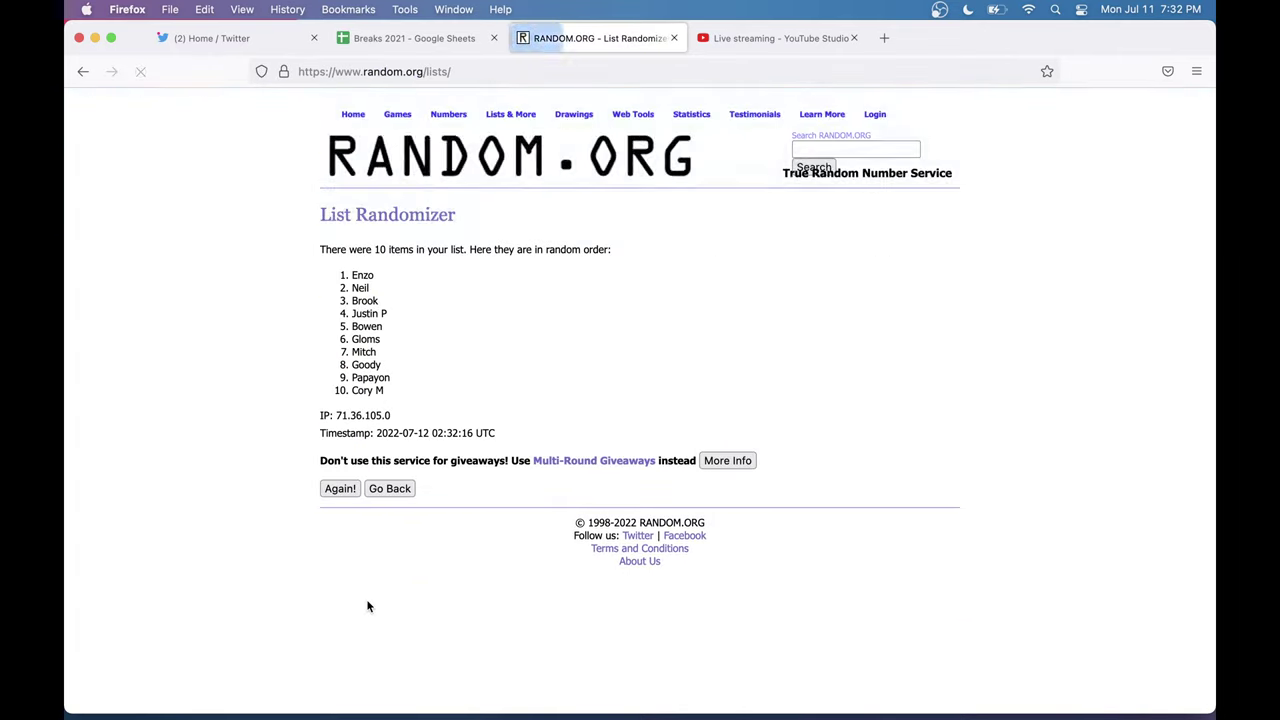
{"action": "left_click", "coordinate": [335, 489]}
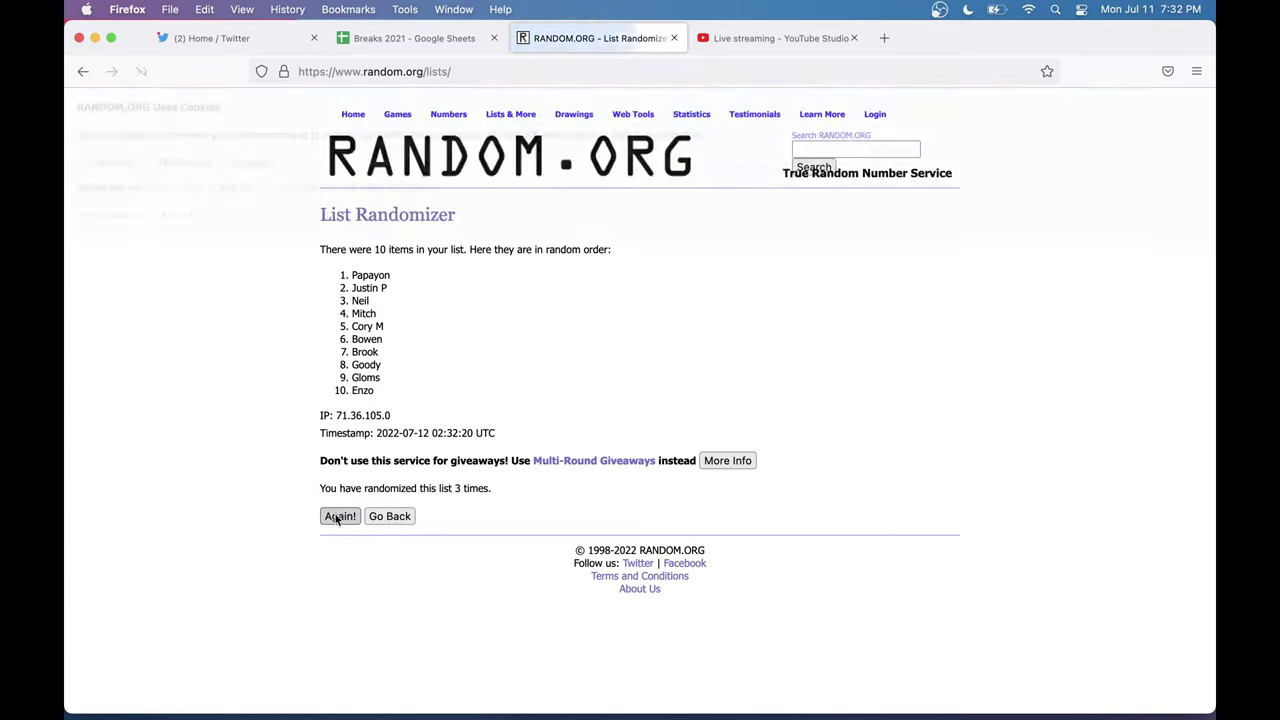
{"action": "left_click", "coordinate": [337, 516]}
{"action": "left_click", "coordinate": [337, 516]}
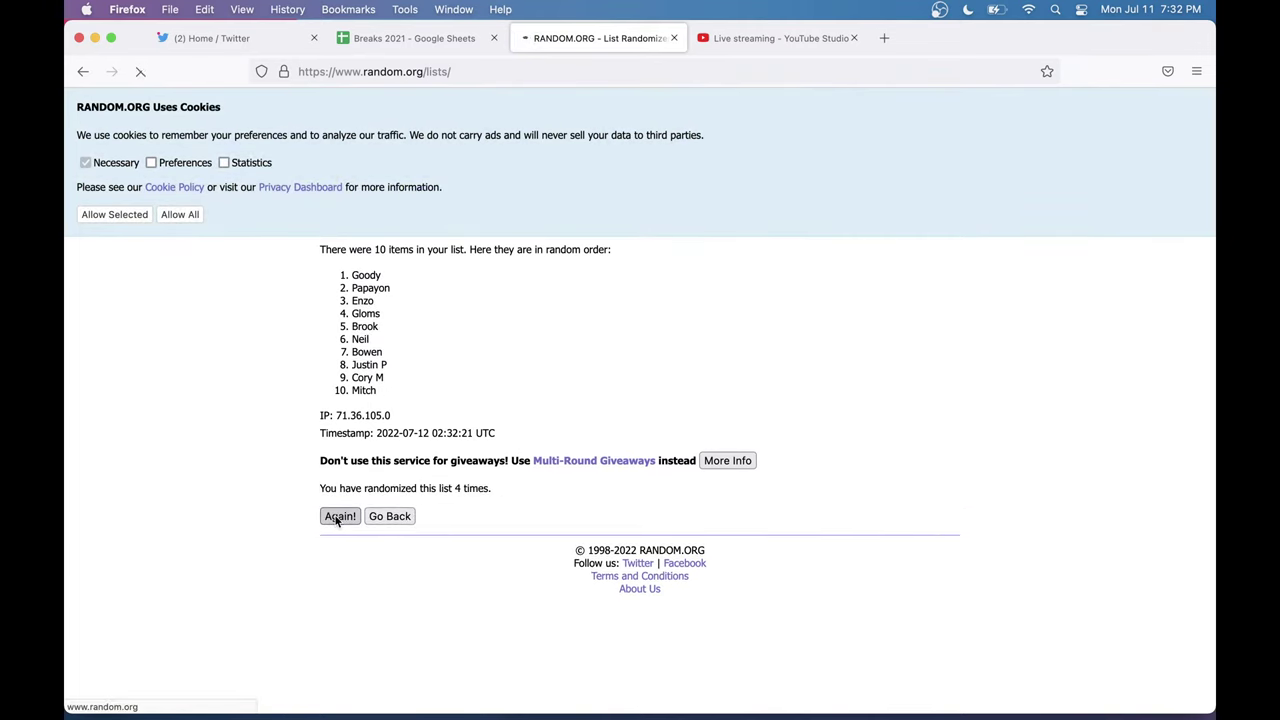
{"action": "left_click", "coordinate": [337, 516]}
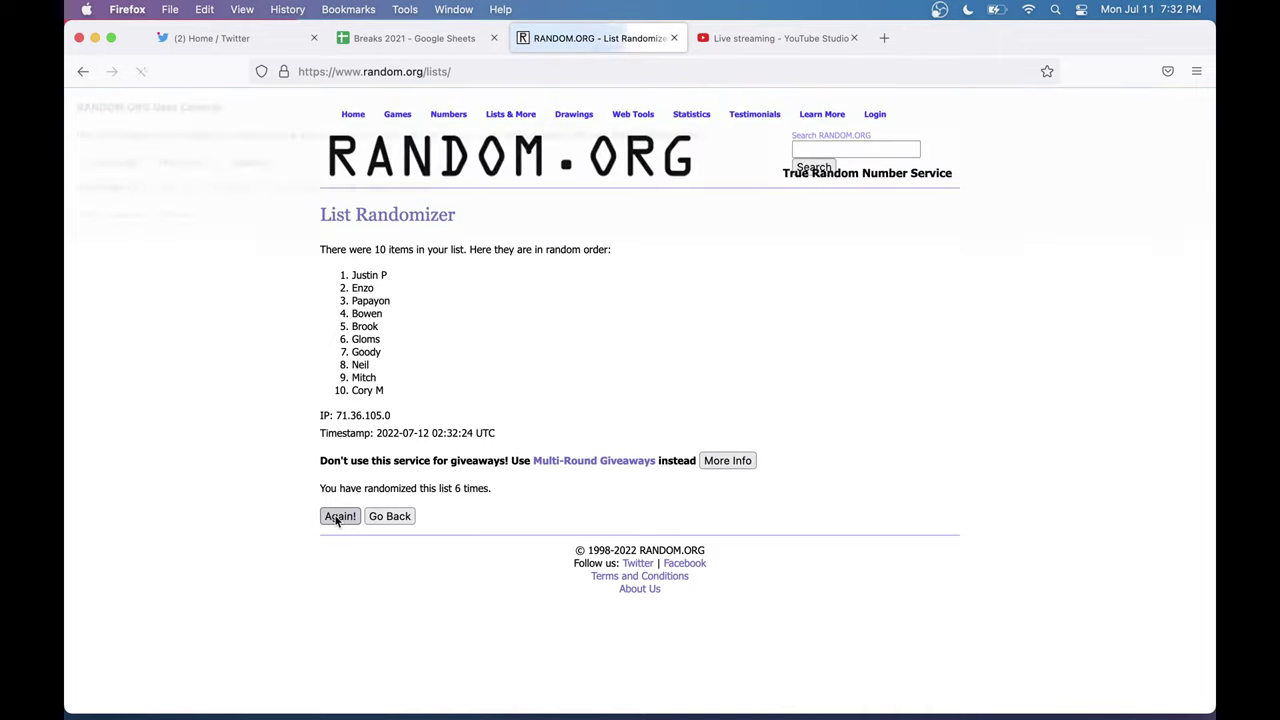
{"action": "left_click", "coordinate": [337, 516]}
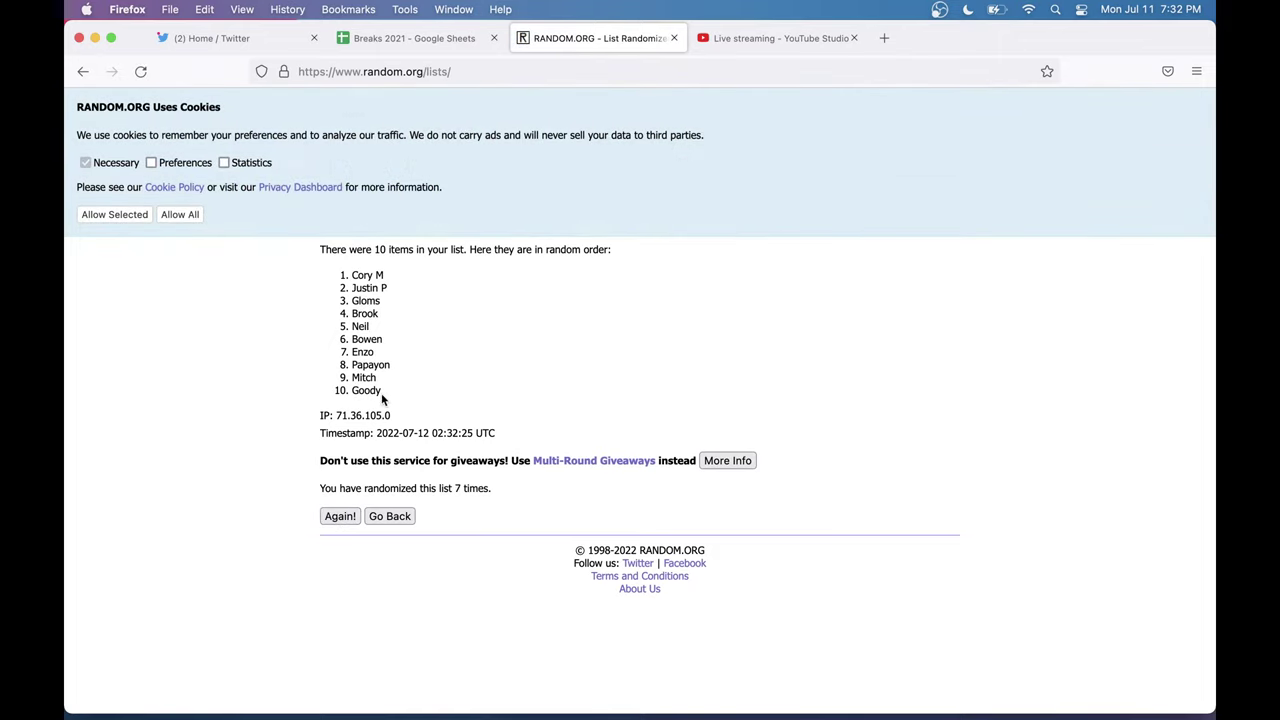
Step: Copy the randomized participant names and paste them over B12:B21 in the Breaks 2021 spreadsheet
{"action": "left_click_drag", "start_coordinate": [383, 397], "coordinate": [361, 270]}
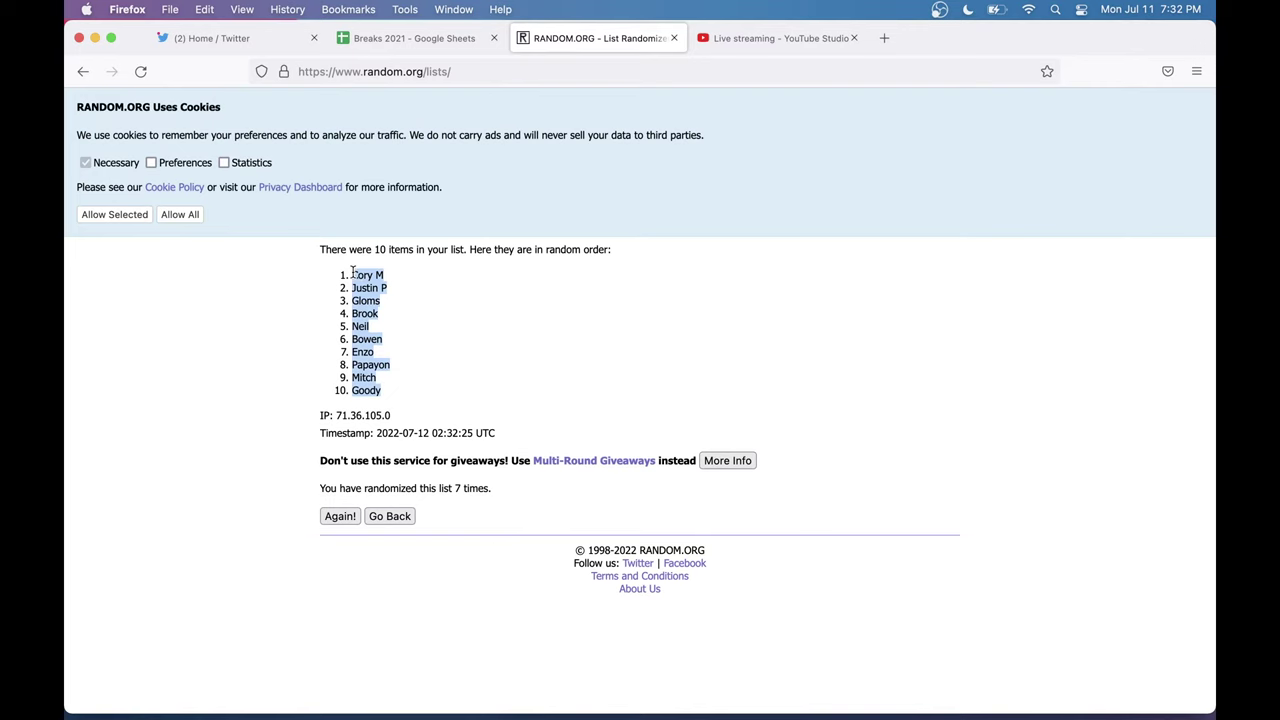
{"action": "left_click", "coordinate": [428, 40]}
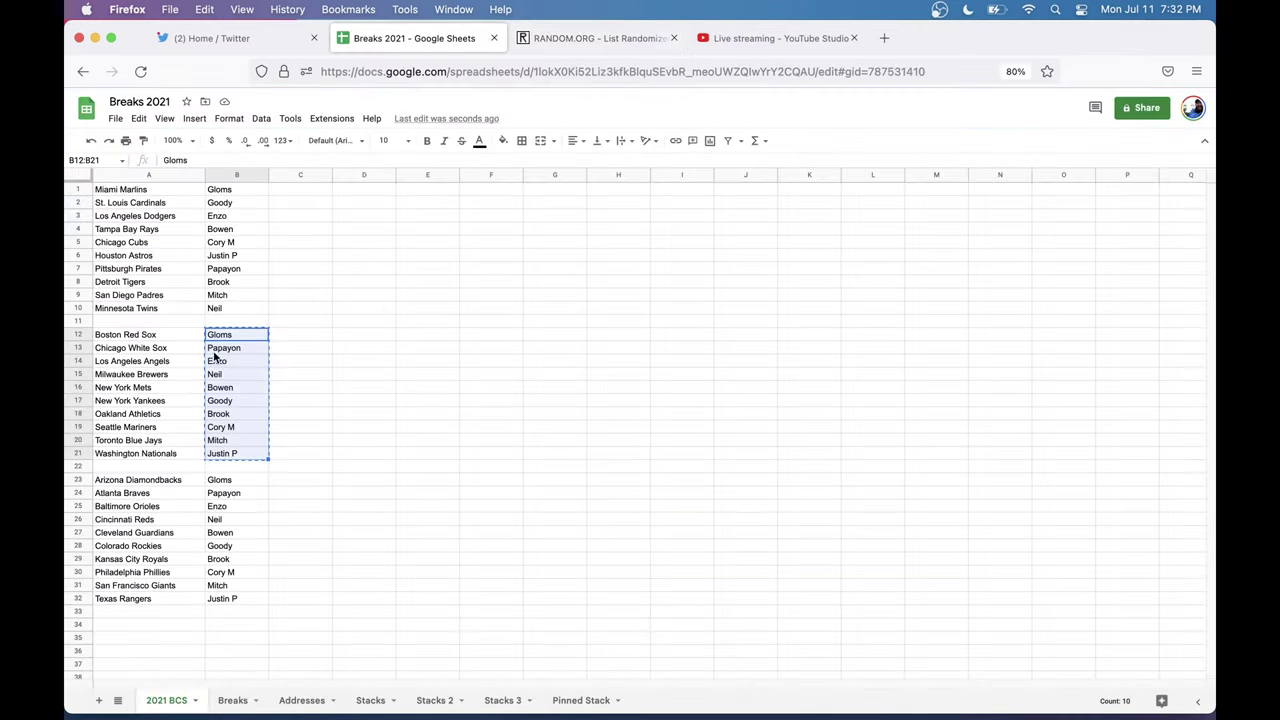
{"action": "key", "text": "super+v"}
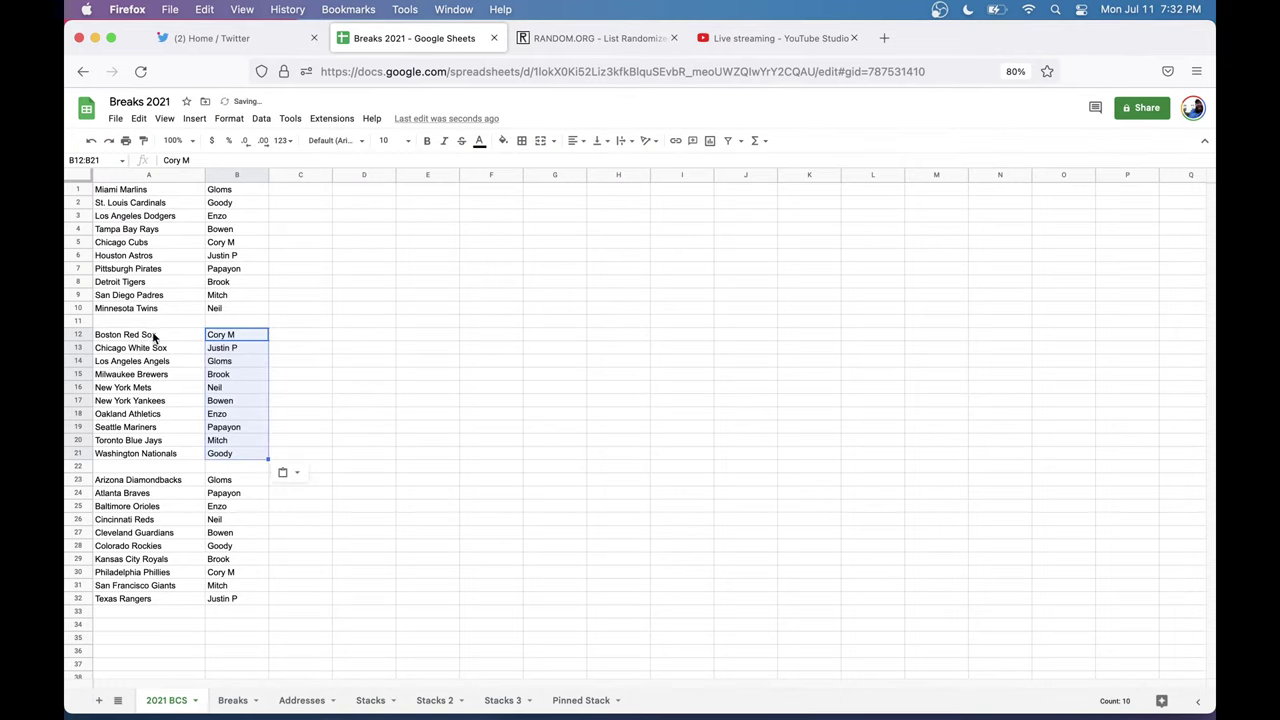
Step: Copy the team names in A12:A21 of the Breaks 2021 spreadsheet into a blank List Randomizer form on RANDOM.ORG
{"action": "left_click_drag", "start_coordinate": [150, 336], "coordinate": [160, 453]}
{"action": "key", "text": "super+c"}
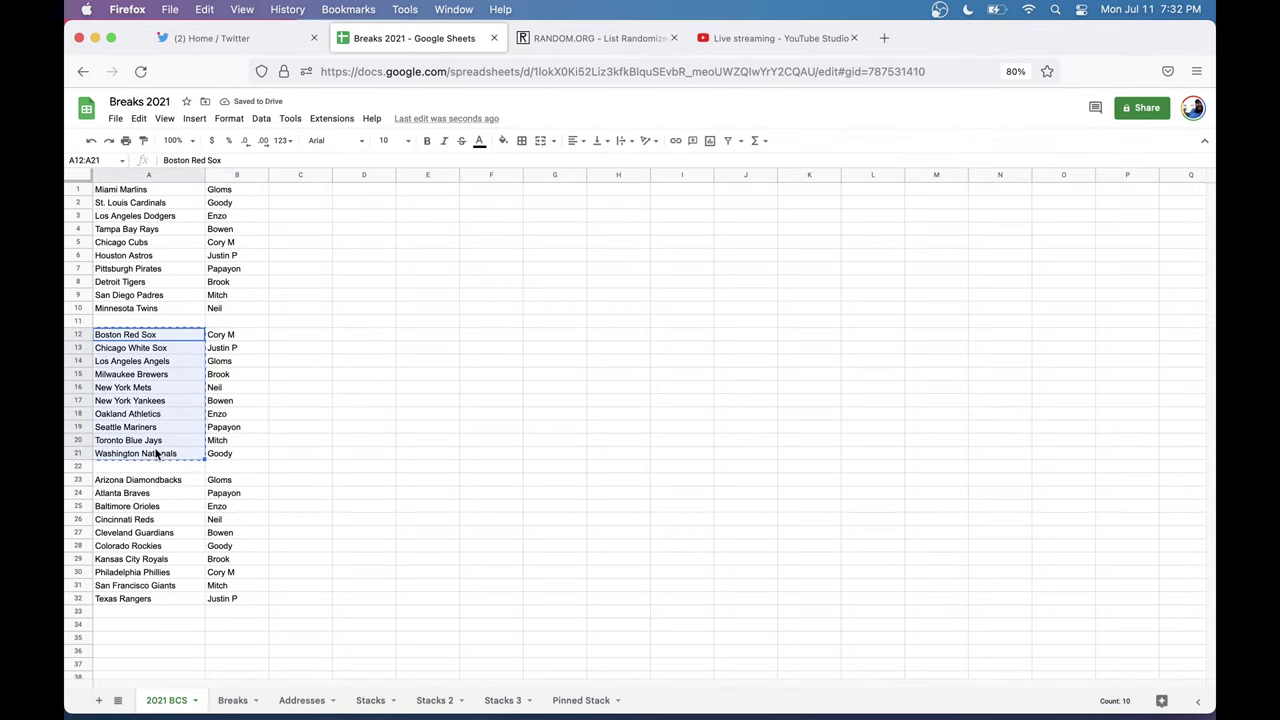
{"action": "left_click", "coordinate": [597, 40]}
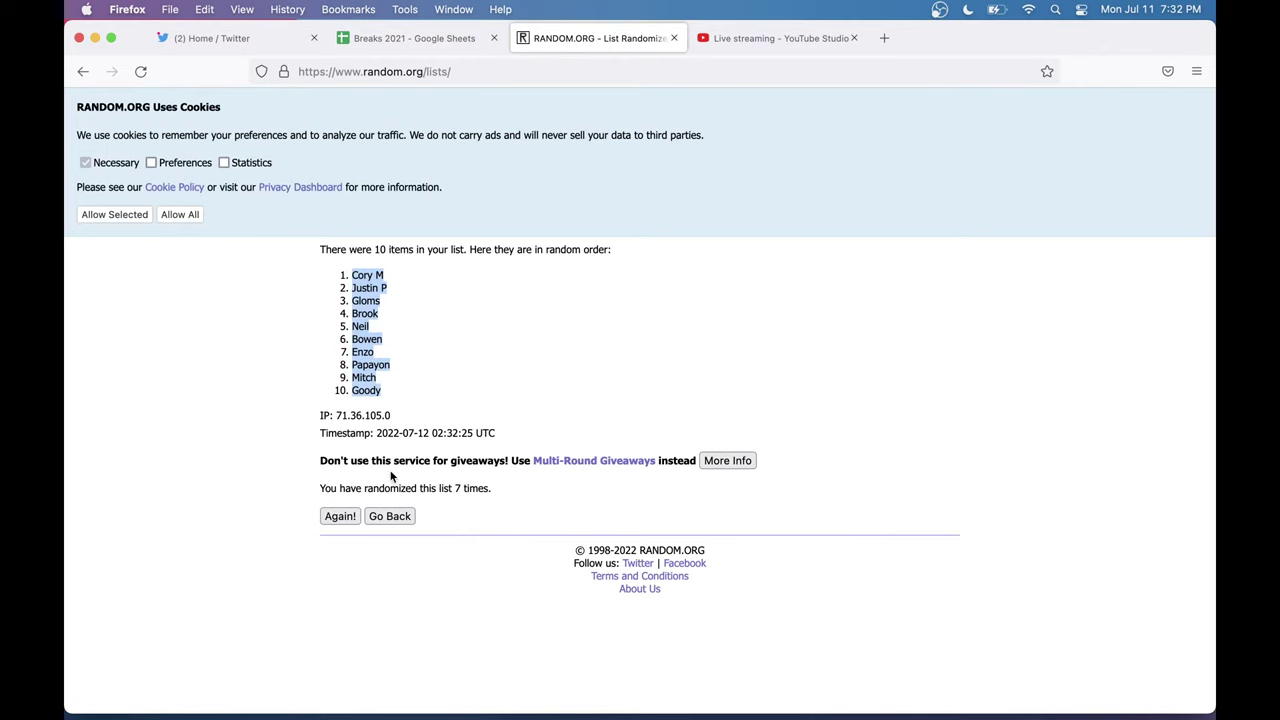
{"action": "left_click", "coordinate": [466, 74]}
{"action": "key", "text": "Return"}
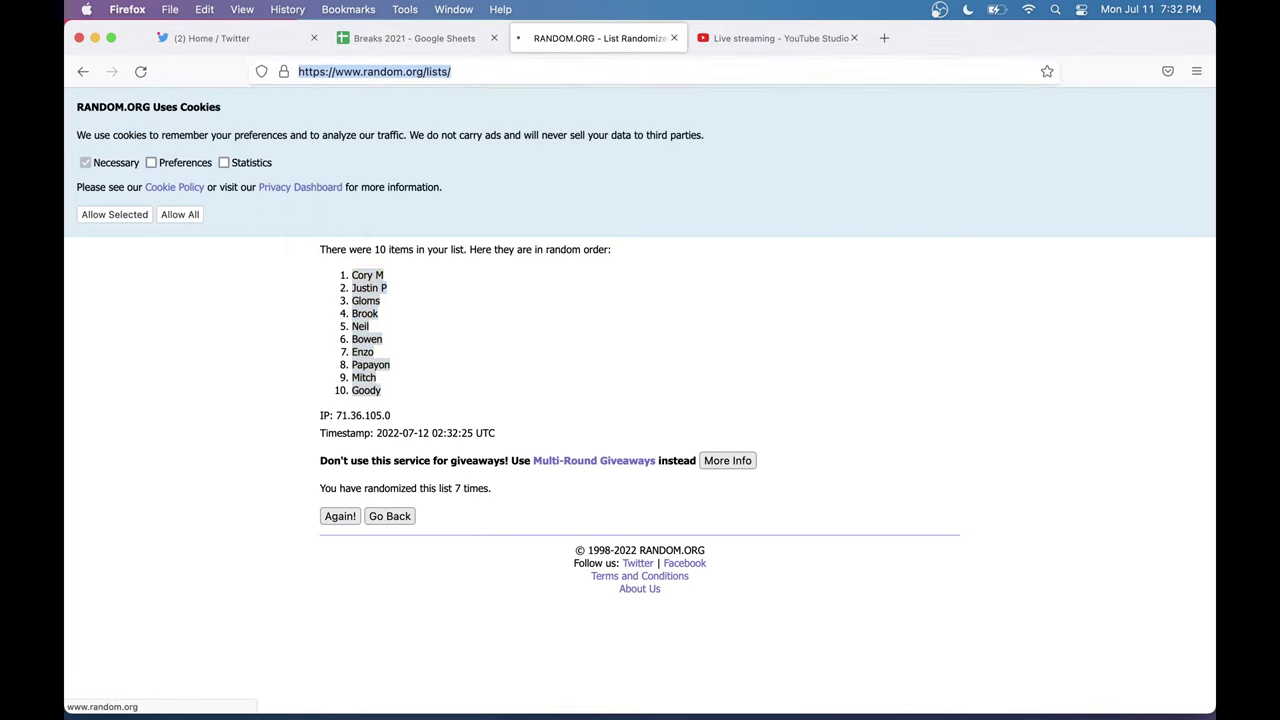
{"action": "left_click", "coordinate": [374, 440]}
{"action": "key", "text": "super+v"}
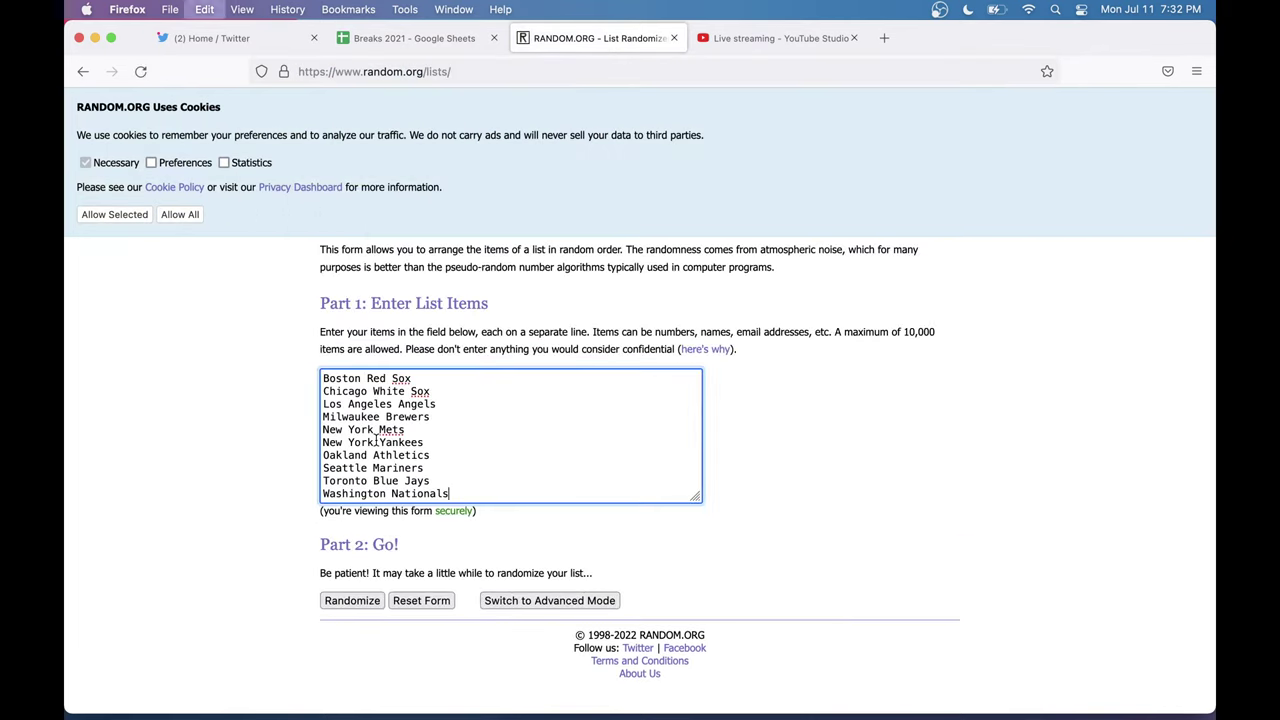
Step: Randomize the second block's list of ten team names seven times
{"action": "left_click", "coordinate": [350, 602]}
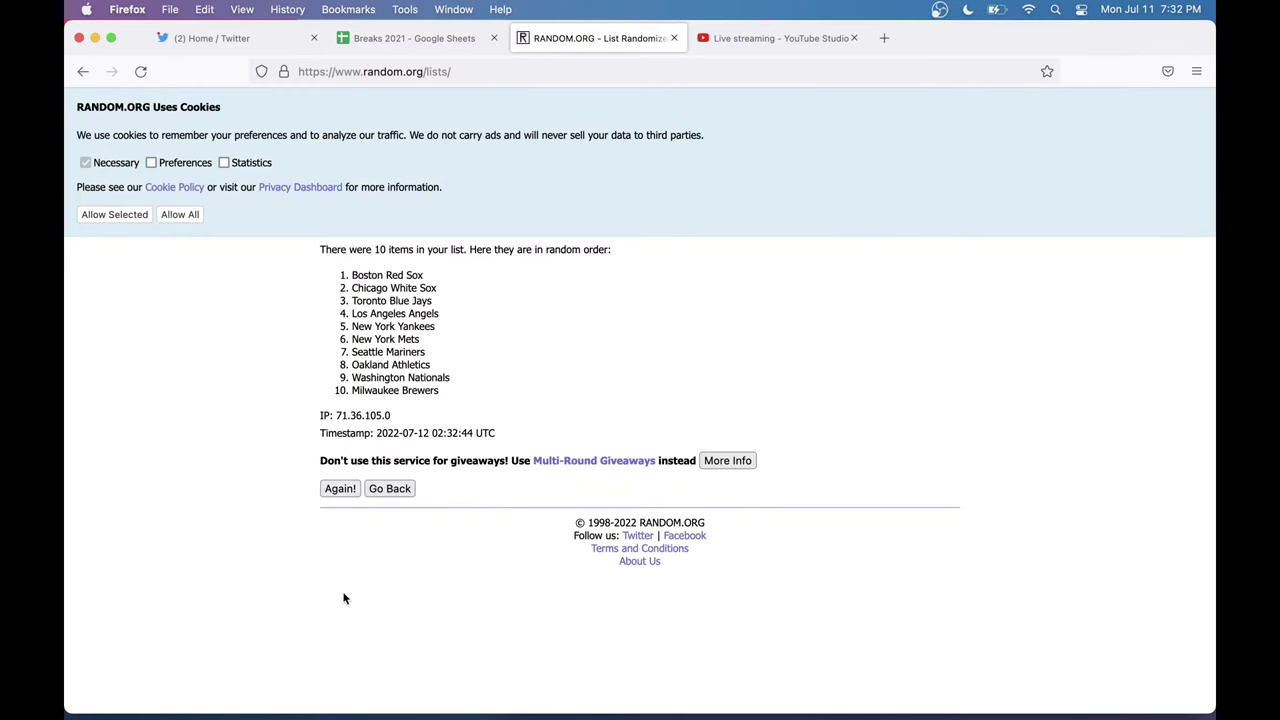
{"action": "left_click", "coordinate": [337, 490]}
{"action": "left_click", "coordinate": [338, 516]}
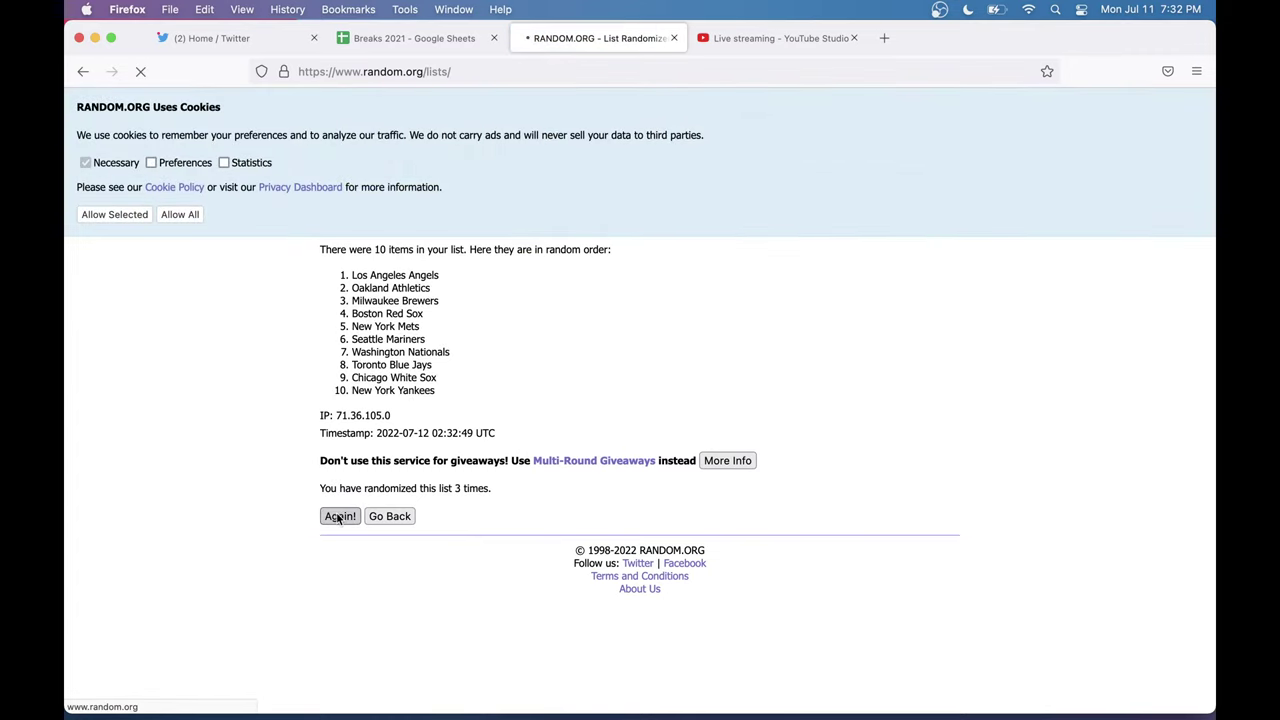
{"action": "left_click", "coordinate": [338, 516]}
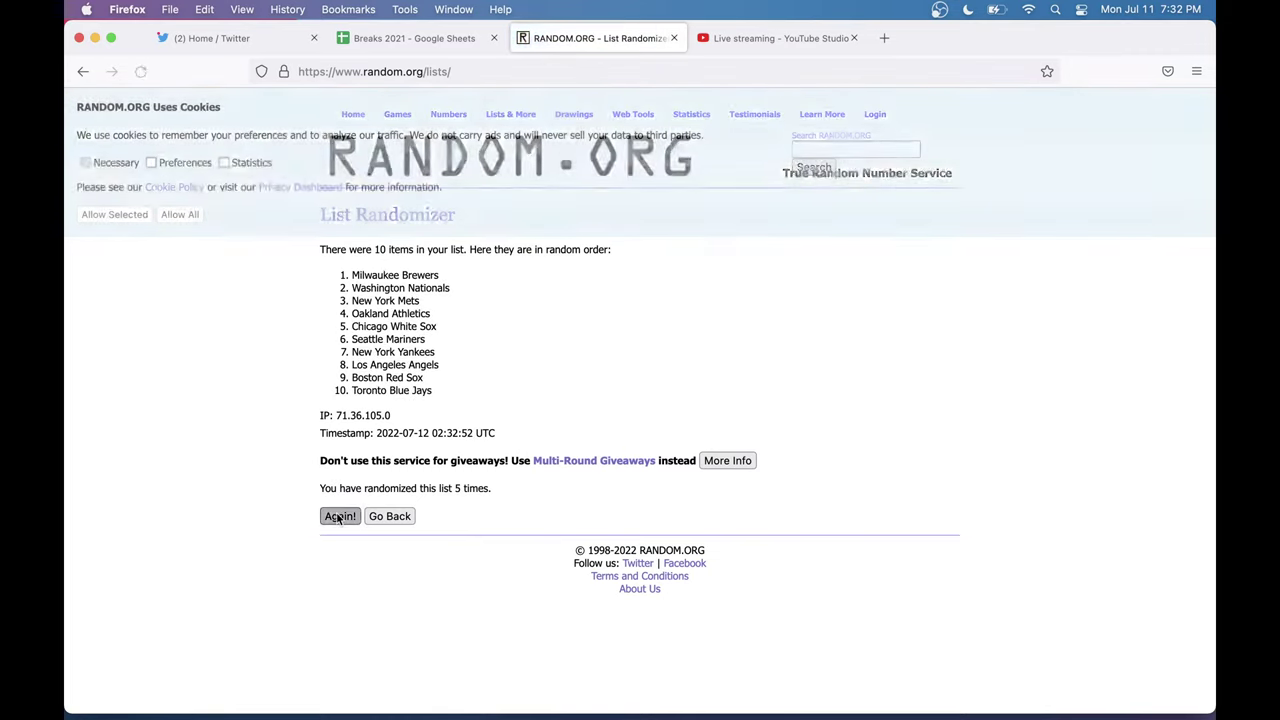
{"action": "left_click", "coordinate": [338, 516]}
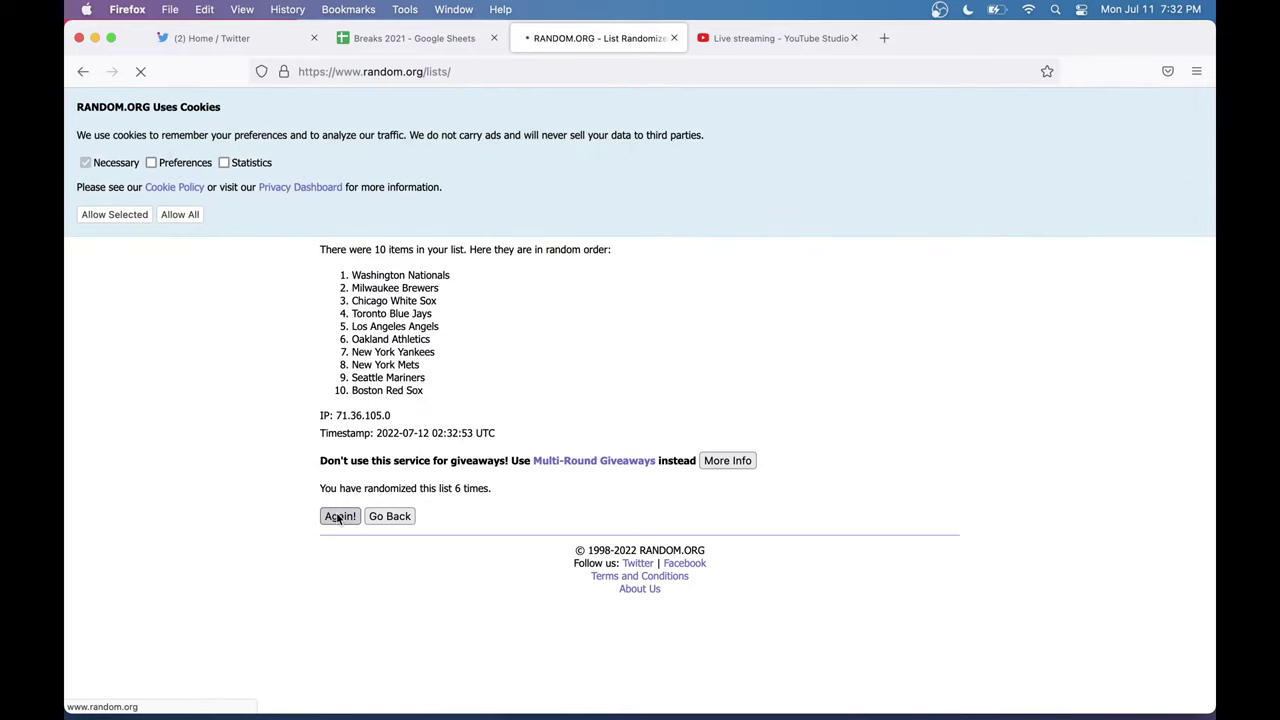
Step: Copy the randomized team names and paste them over A12:A21 in the Breaks 2021 spreadsheet
{"action": "left_click_drag", "start_coordinate": [436, 388], "coordinate": [350, 276]}
{"action": "key", "text": "super+c"}
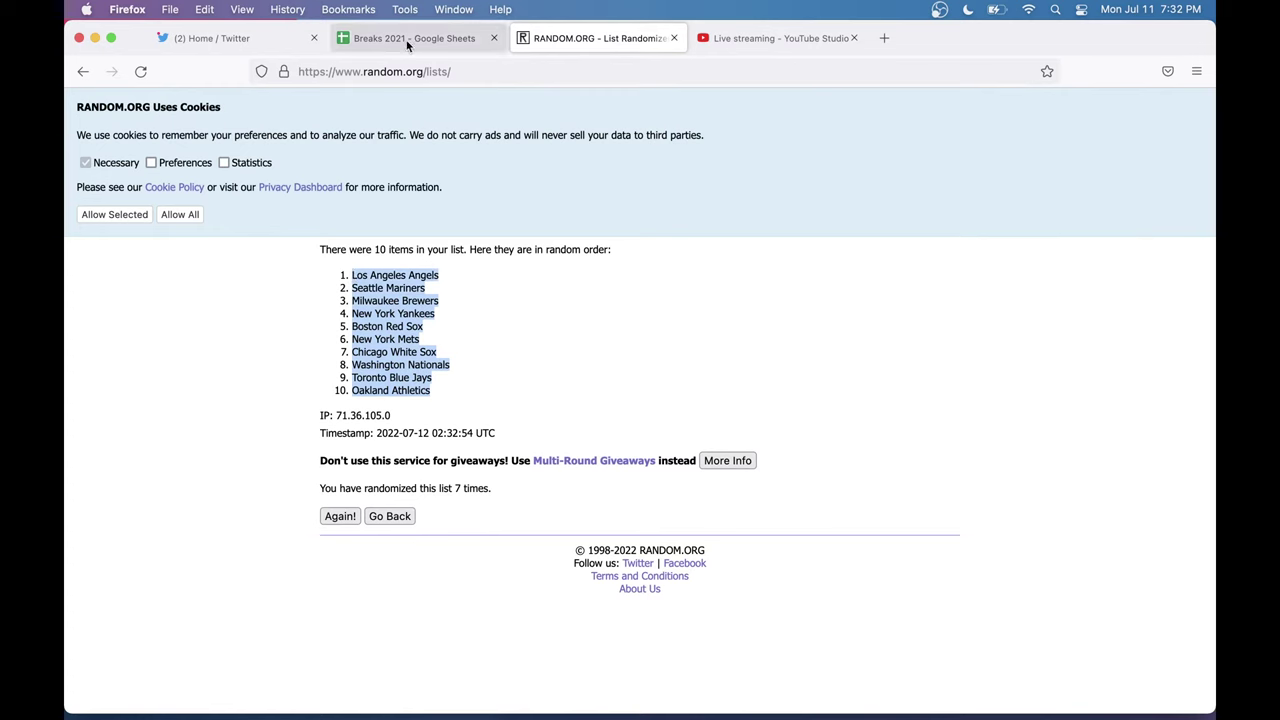
{"action": "left_click", "coordinate": [437, 40]}
{"action": "left_click", "coordinate": [160, 336]}
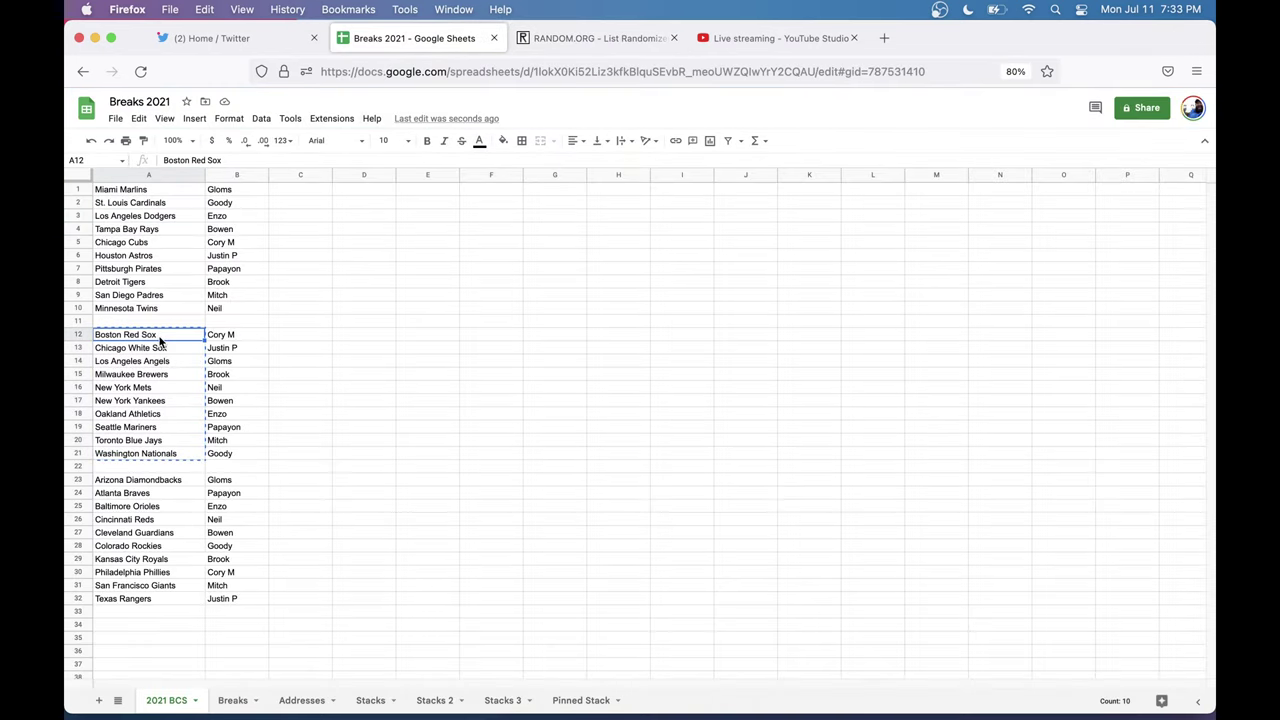
{"action": "key", "text": "super+v"}
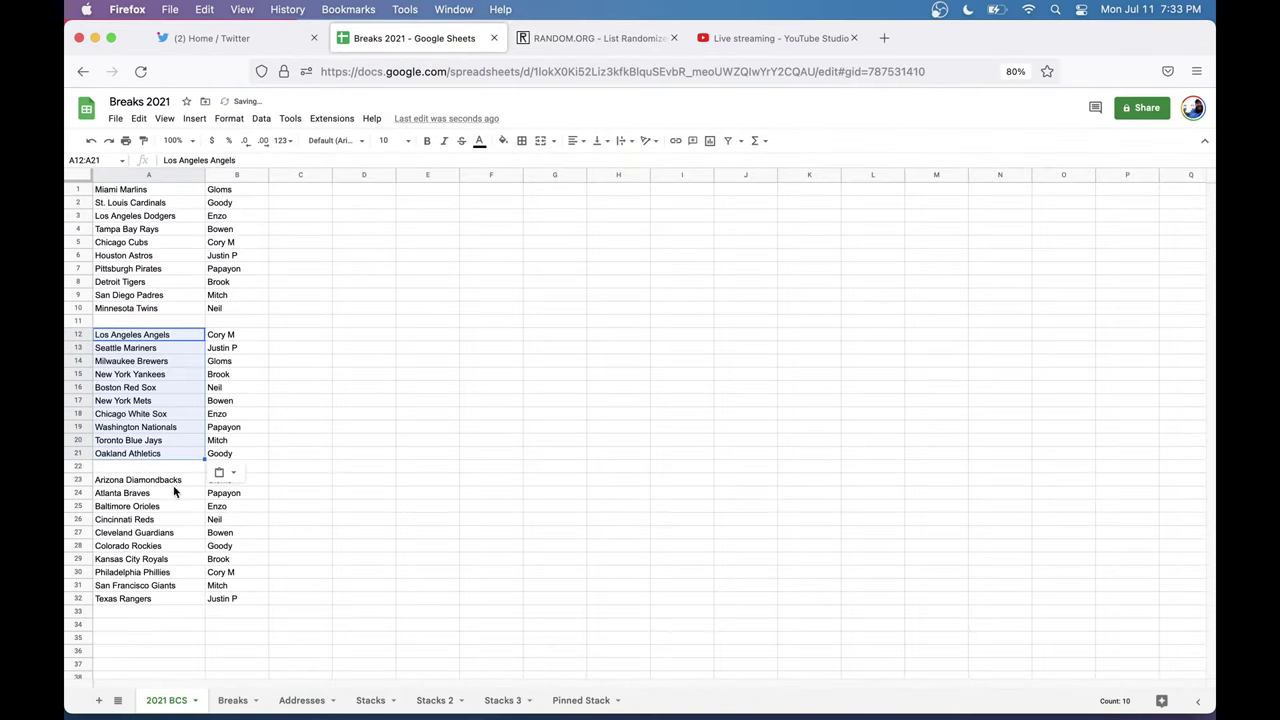
Step: Copy the participant names in B23:B32 of the Breaks 2021 spreadsheet into a blank List Randomizer form on RANDOM.ORG
{"action": "left_click", "coordinate": [176, 483]}
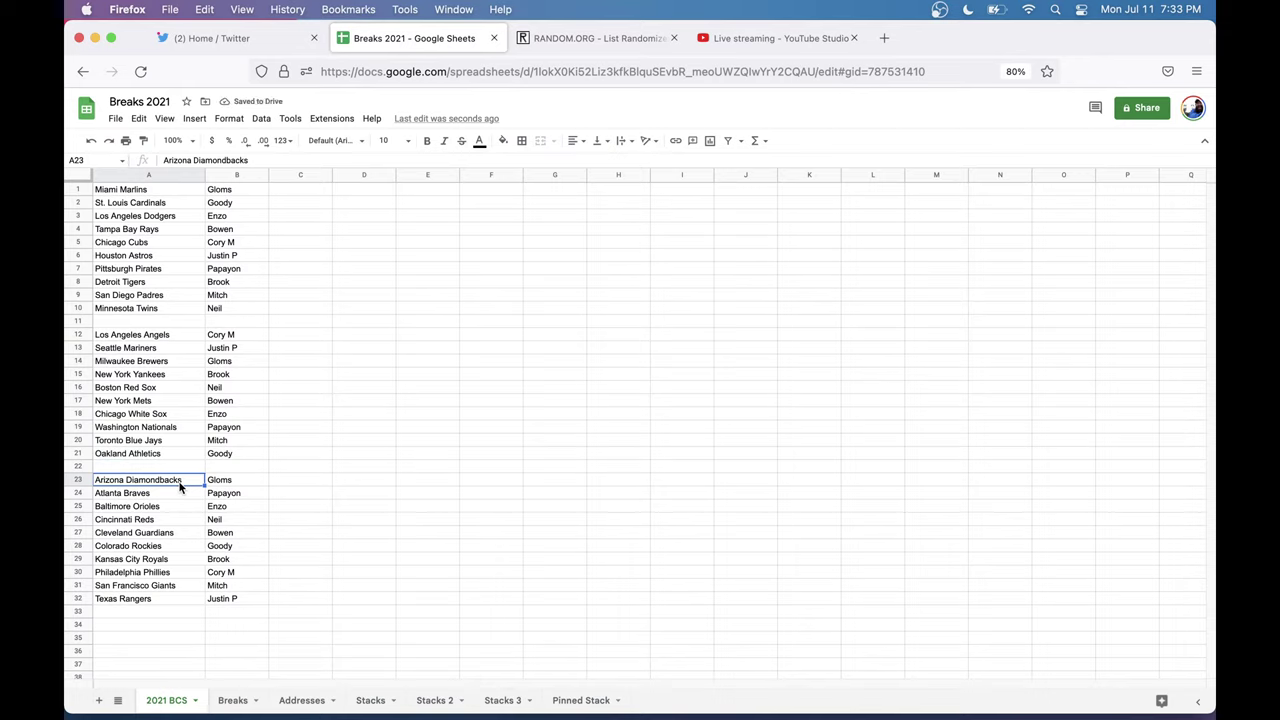
{"action": "left_click_drag", "start_coordinate": [180, 486], "coordinate": [180, 548]}
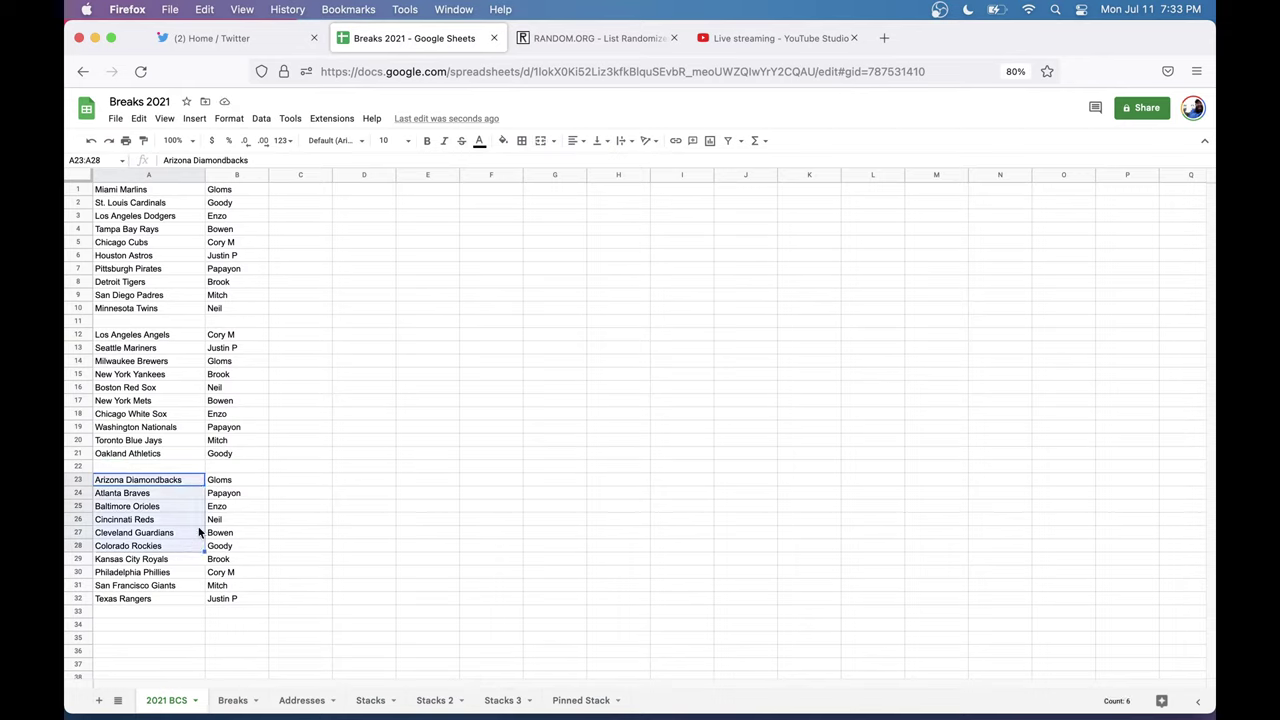
{"action": "left_click", "coordinate": [225, 493]}
{"action": "left_click_drag", "start_coordinate": [225, 482], "coordinate": [239, 592]}
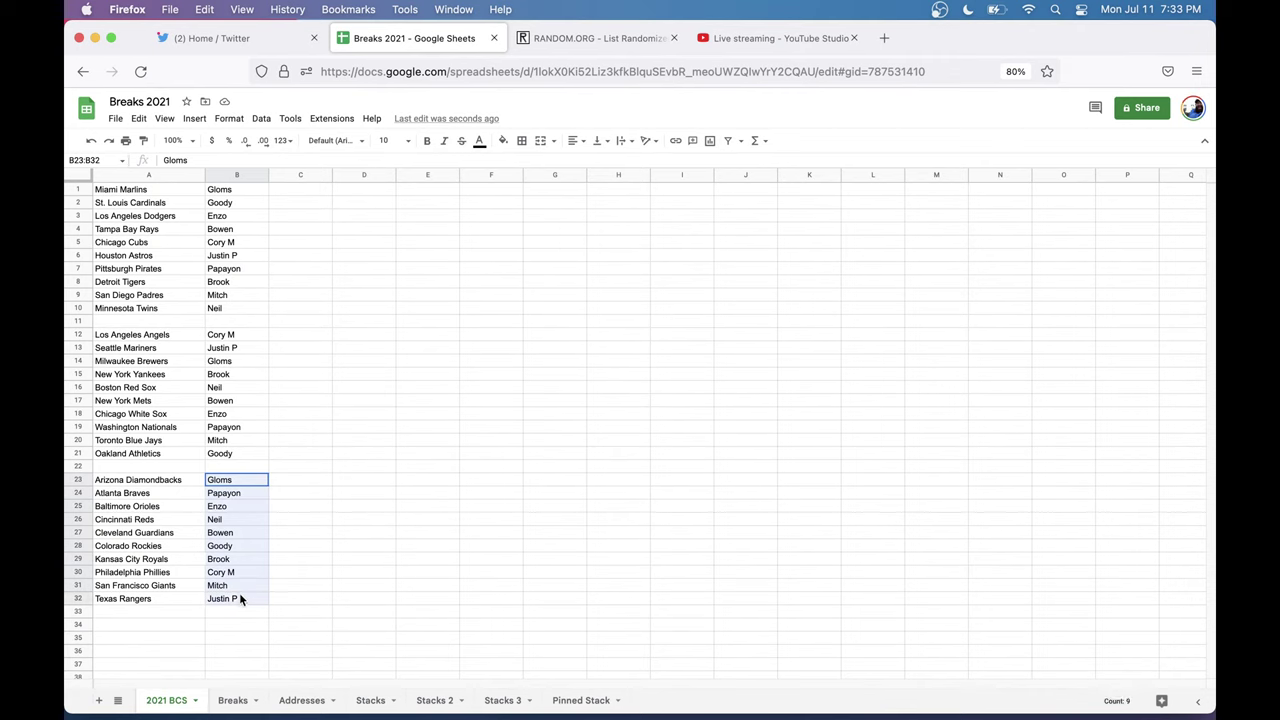
{"action": "key", "text": "super+c"}
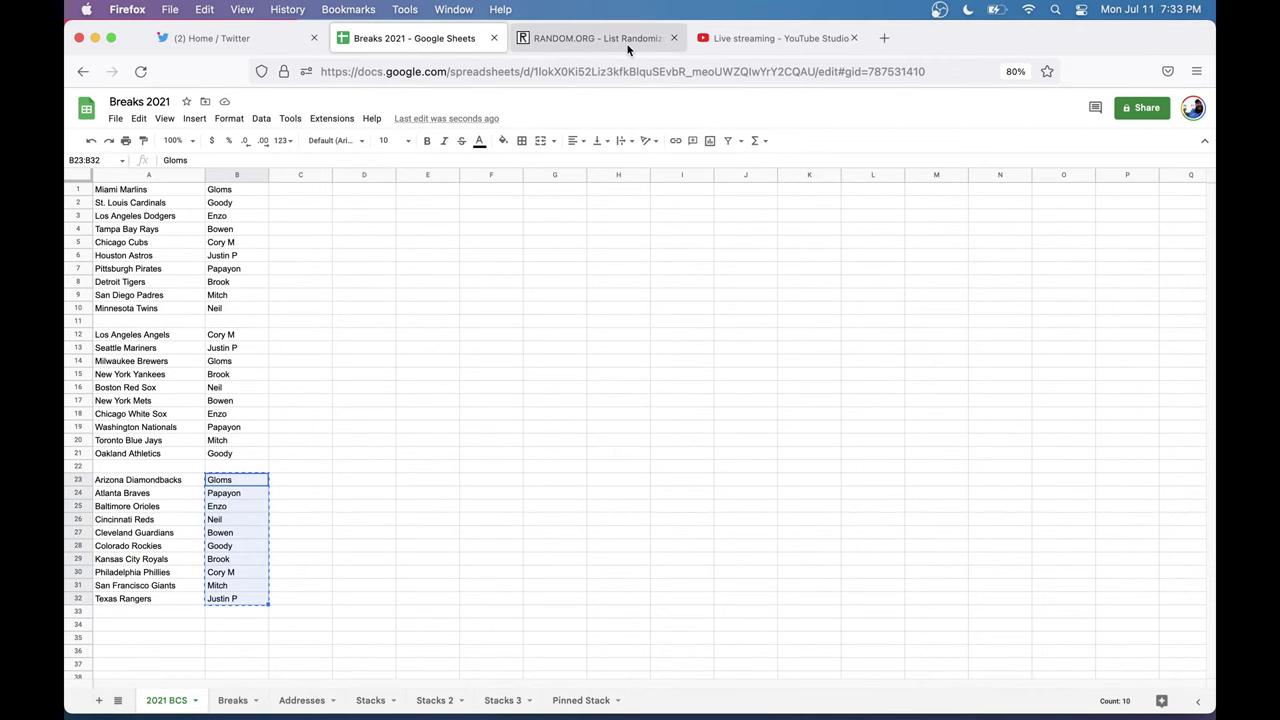
{"action": "left_click", "coordinate": [628, 40]}
{"action": "left_click", "coordinate": [465, 71]}
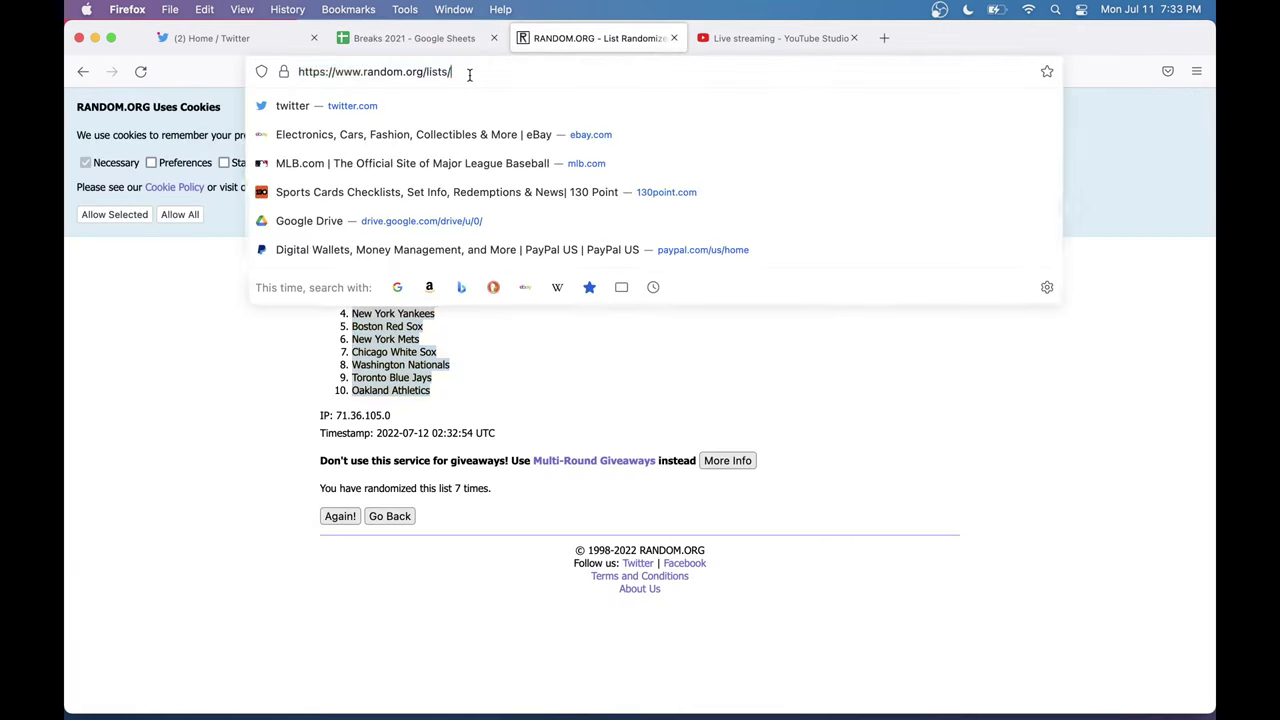
{"action": "key", "text": "Return"}
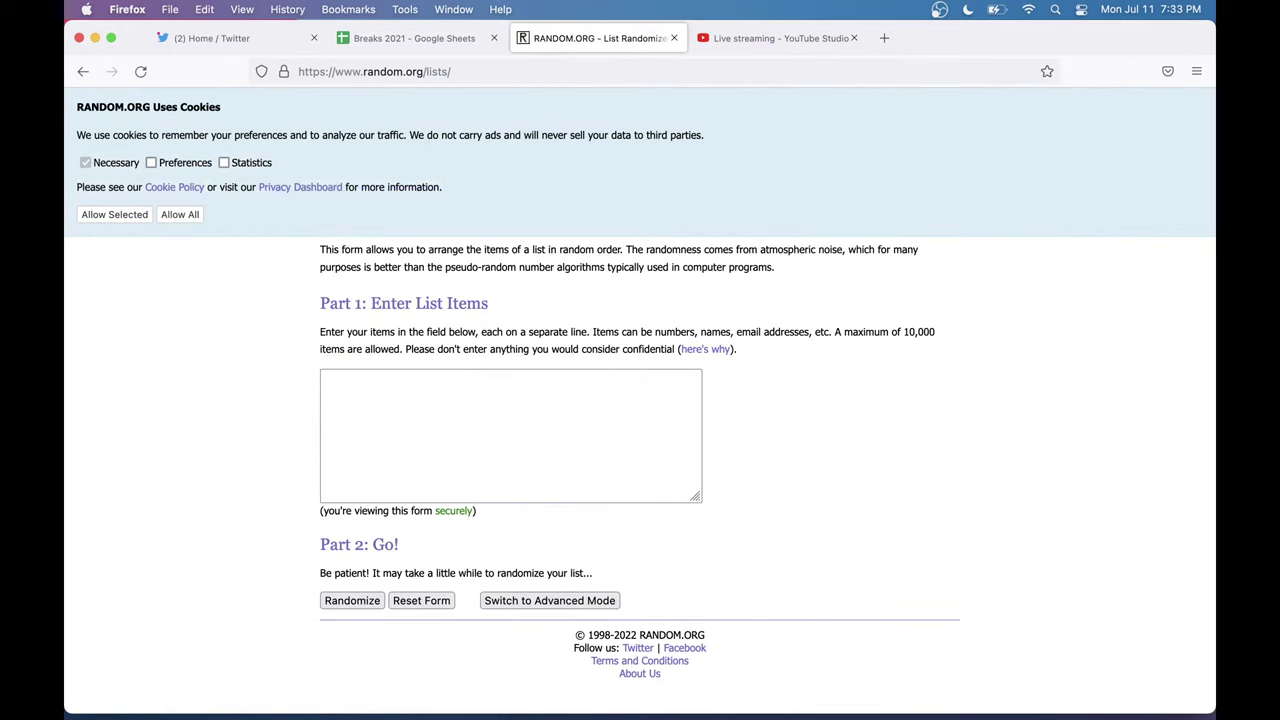
{"action": "left_click", "coordinate": [382, 405]}
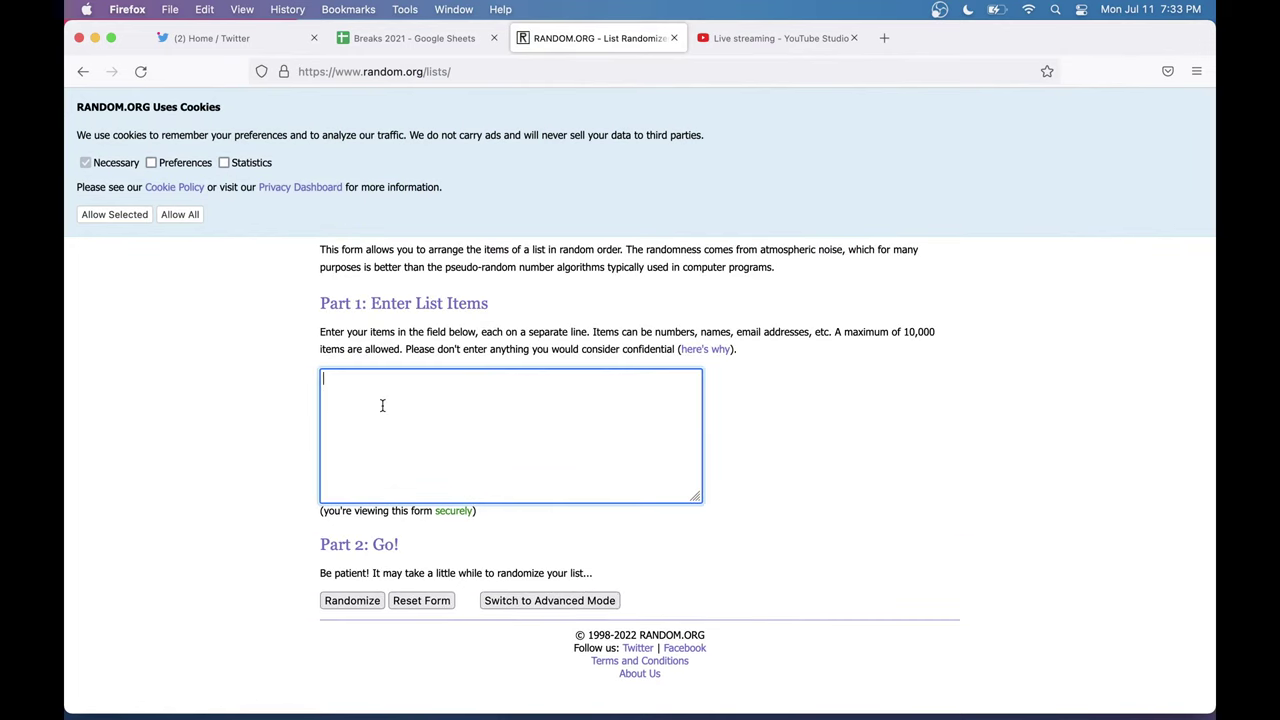
{"action": "key", "text": "super+v"}
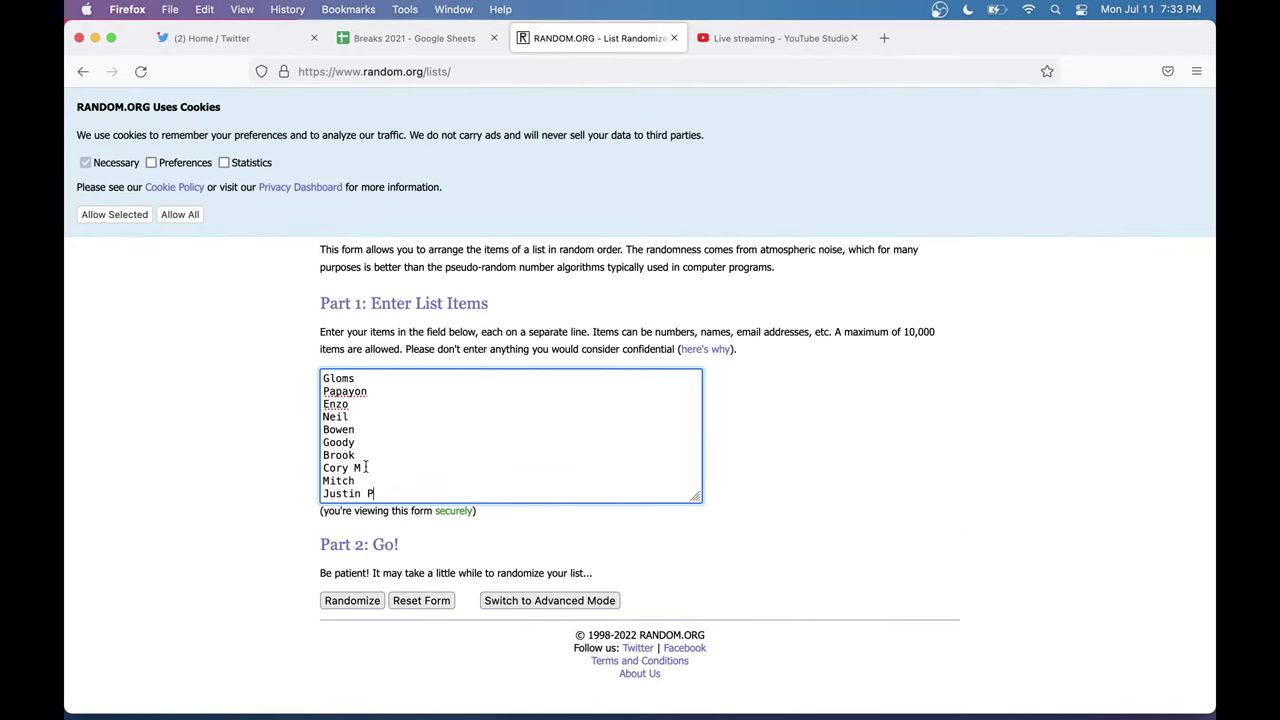
Step: Randomize the third block's list of ten participant names seven times
{"action": "left_click", "coordinate": [357, 605]}
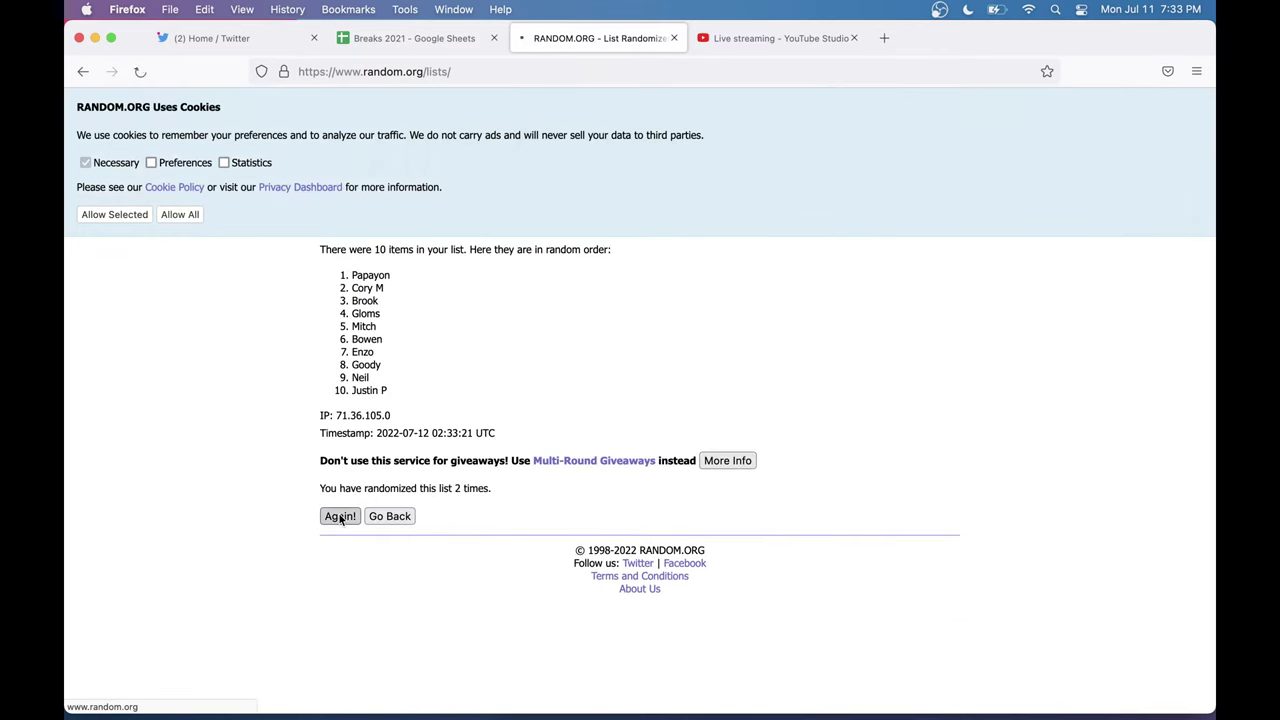
{"action": "left_click", "coordinate": [340, 516]}
{"action": "left_click", "coordinate": [340, 516]}
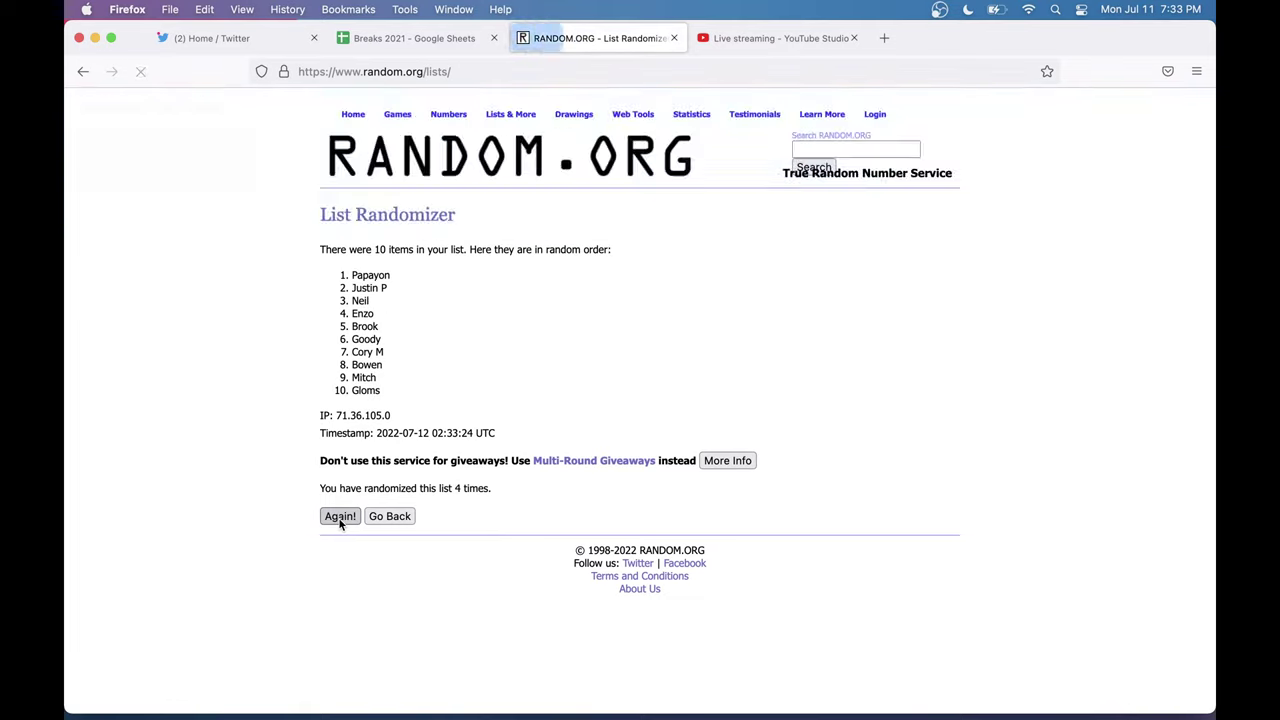
{"action": "left_click", "coordinate": [340, 516]}
{"action": "left_click", "coordinate": [340, 516]}
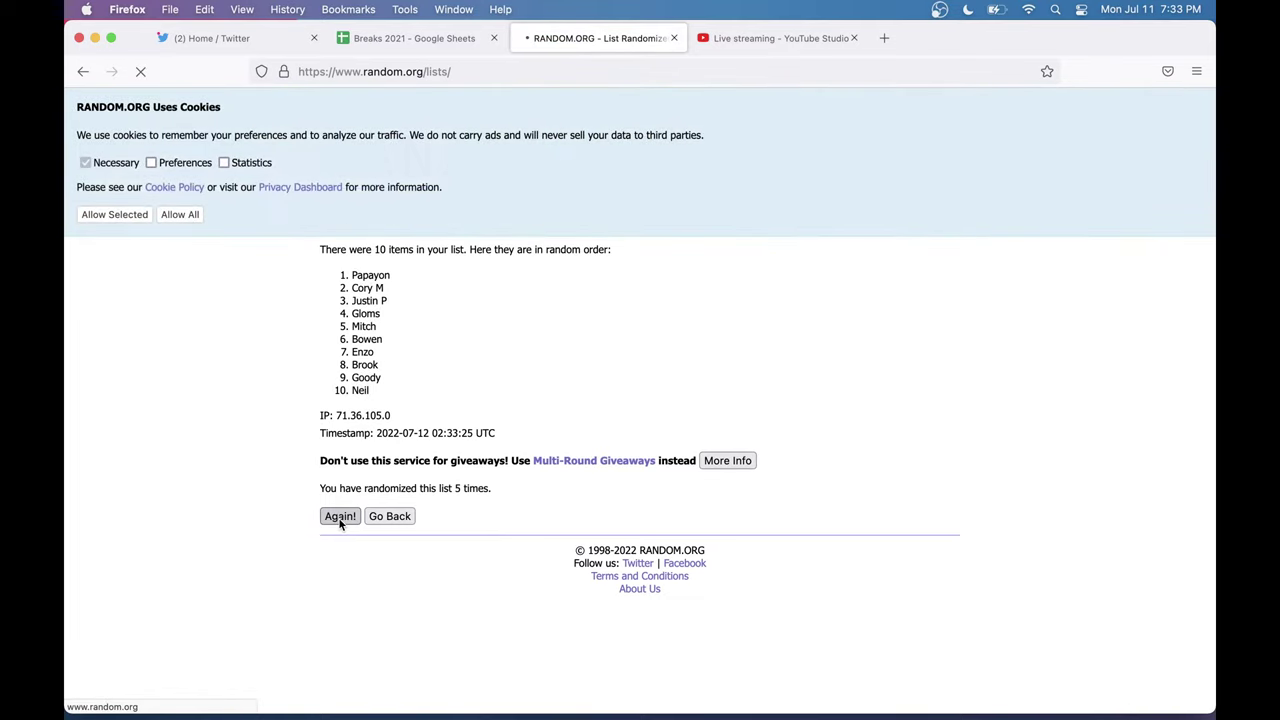
{"action": "left_click", "coordinate": [340, 516]}
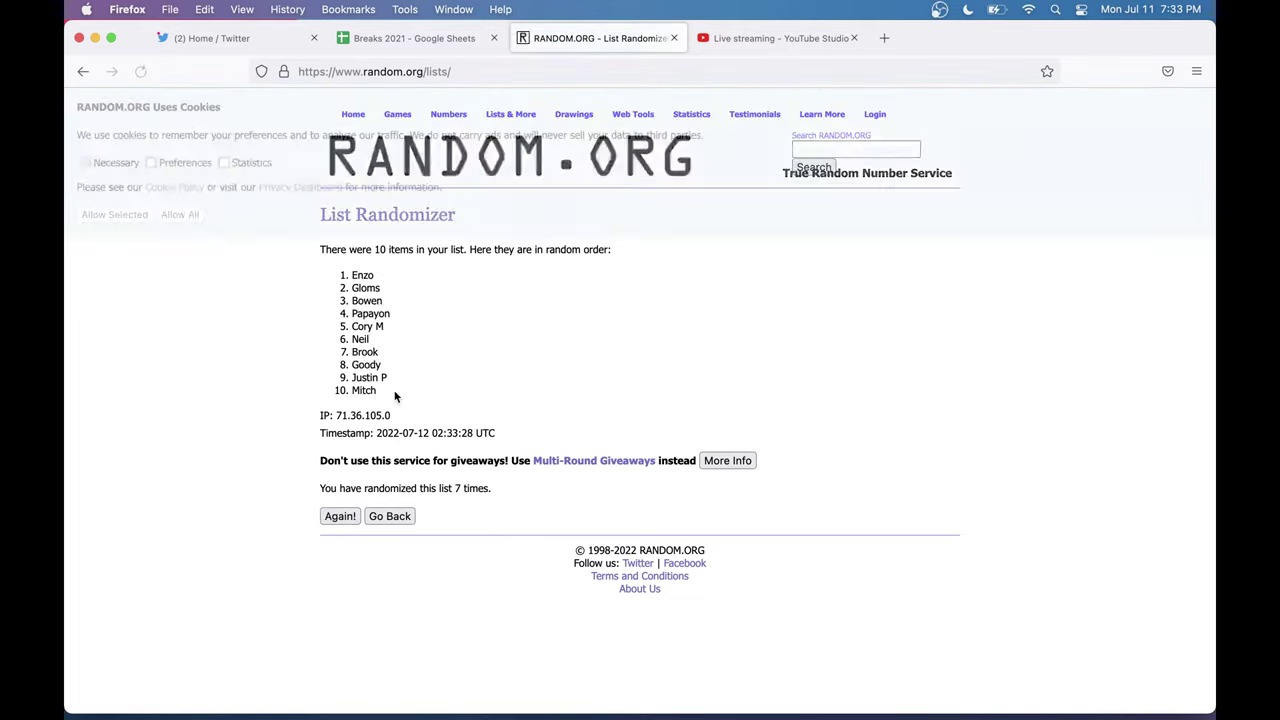
Step: Copy the randomized participant names and paste them over B23:B32 in the Breaks 2021 spreadsheet
{"action": "left_click_drag", "start_coordinate": [383, 397], "coordinate": [353, 275]}
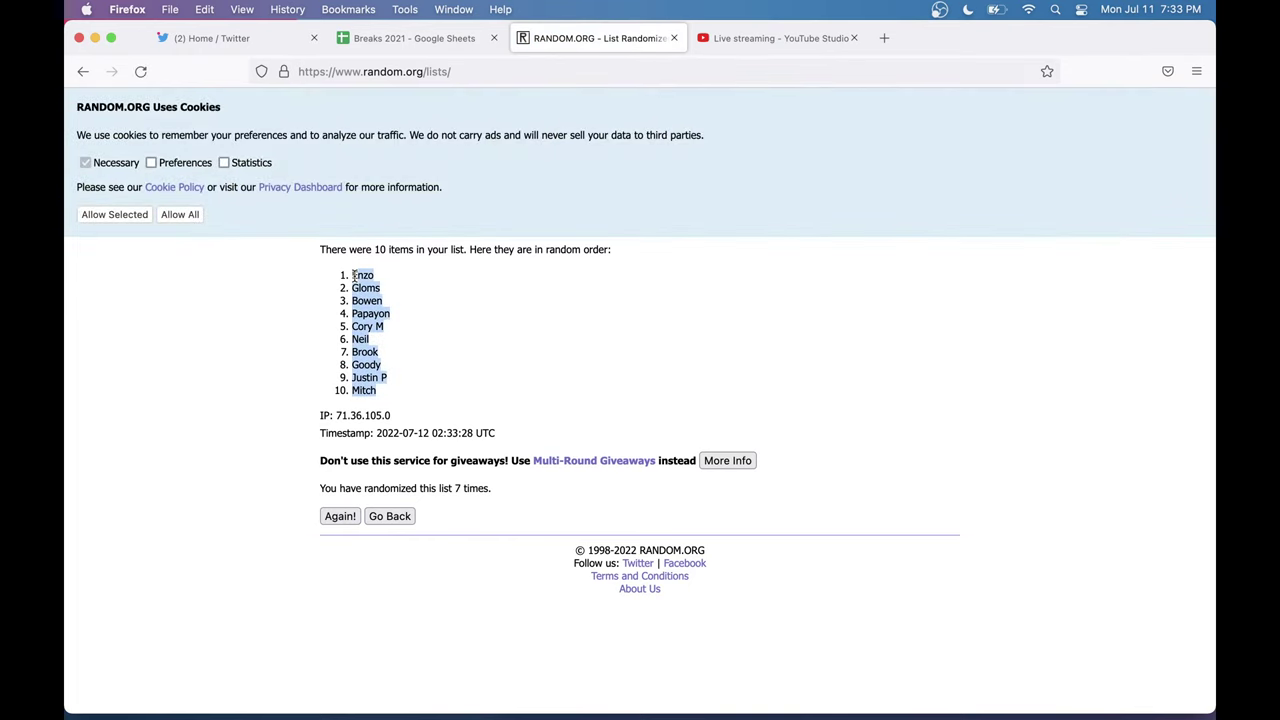
{"action": "left_click", "coordinate": [448, 50]}
{"action": "left_click", "coordinate": [226, 482]}
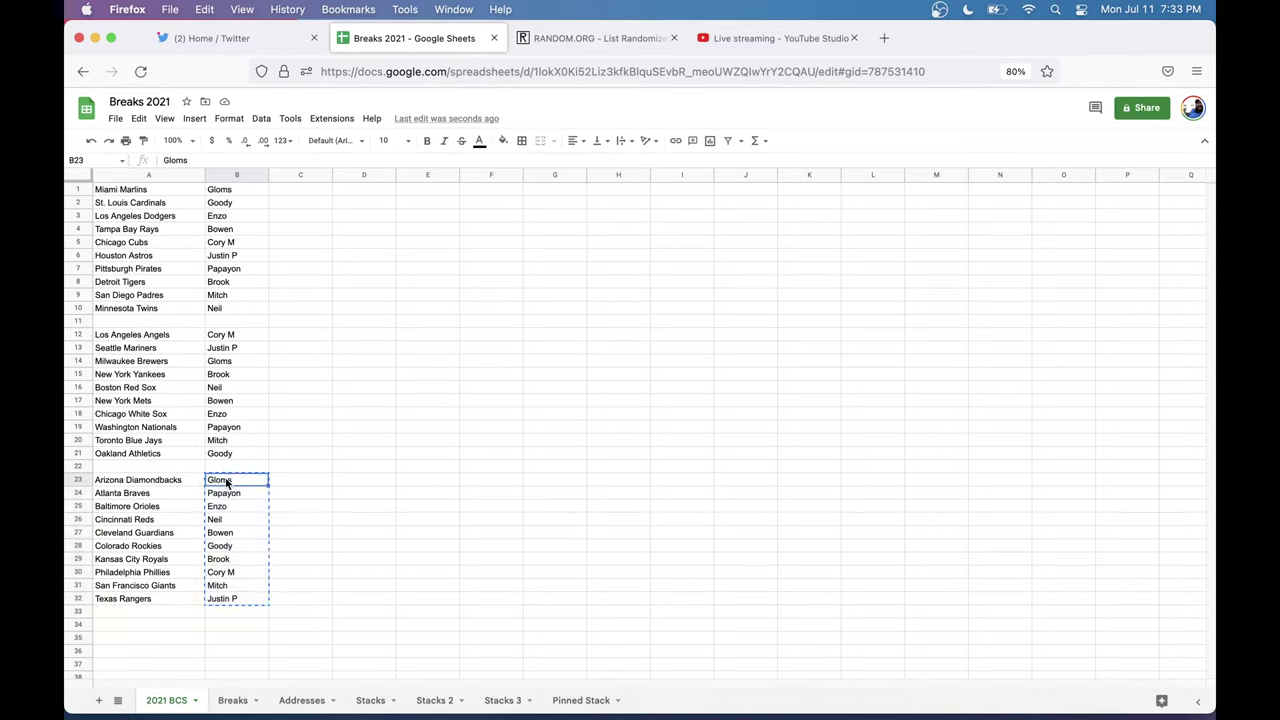
{"action": "key", "text": "super+v"}
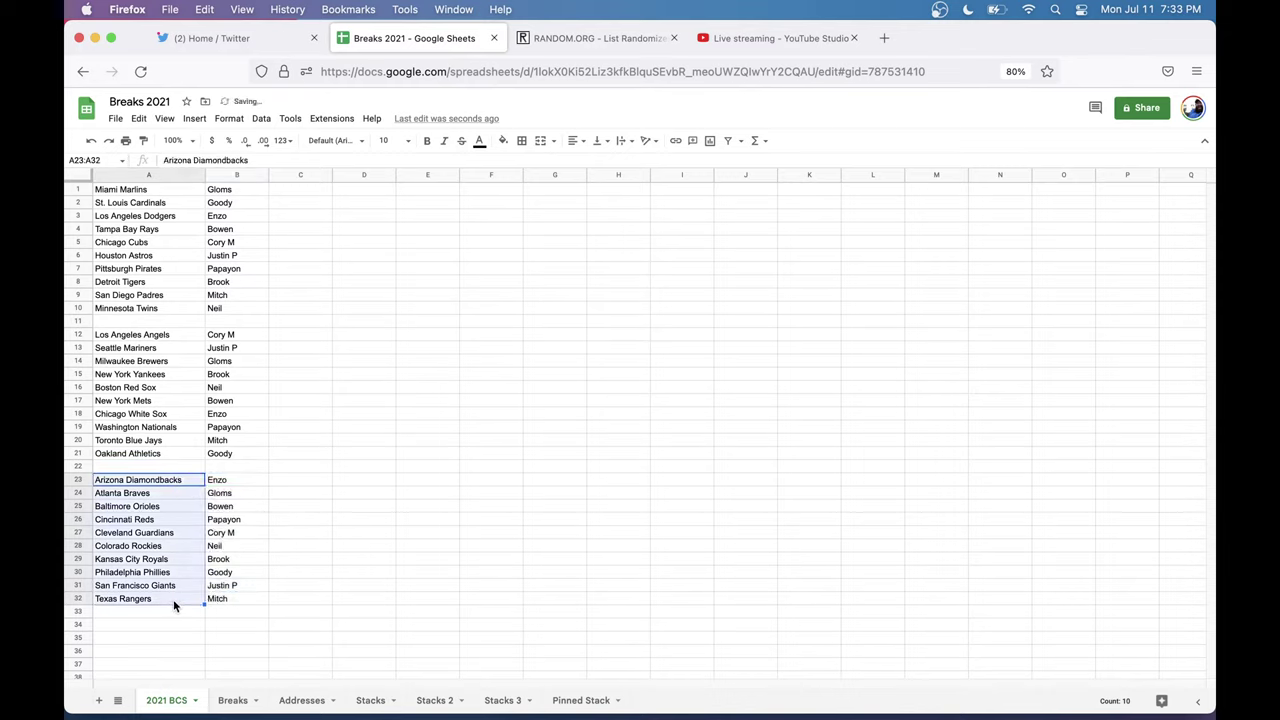
Step: Copy the team names in A23:A32 of the Breaks 2021 spreadsheet into a blank List Randomizer form on RANDOM.ORG
{"action": "key", "text": "ctrl+c"}
{"action": "left_click", "coordinate": [564, 40]}
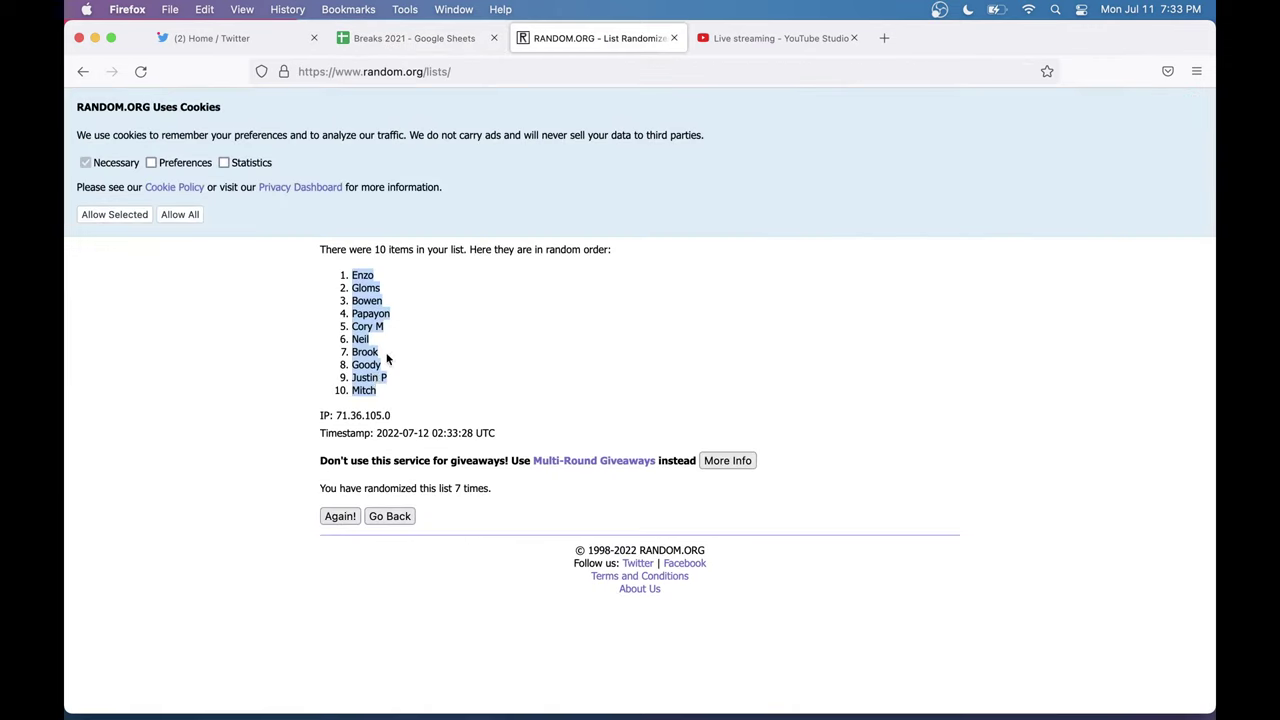
{"action": "left_click", "coordinate": [460, 72]}
{"action": "key", "text": "Return"}
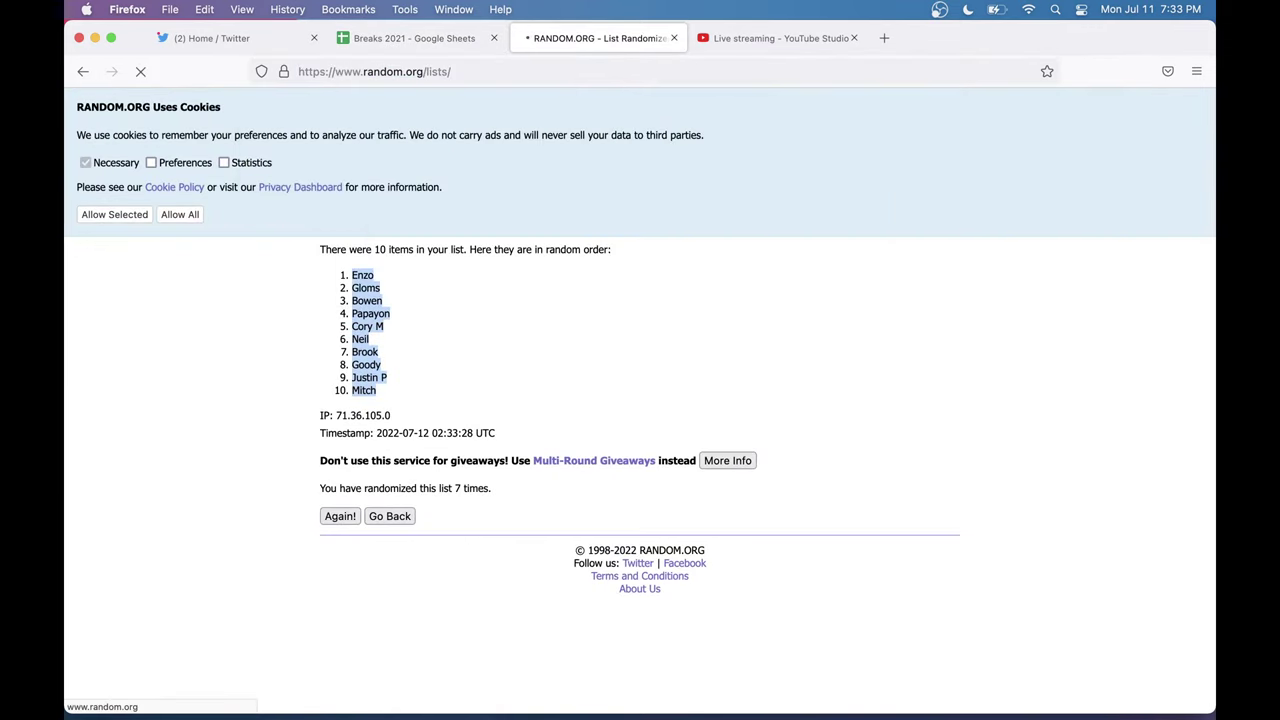
{"action": "left_click", "coordinate": [414, 434]}
{"action": "key", "text": "super+v"}
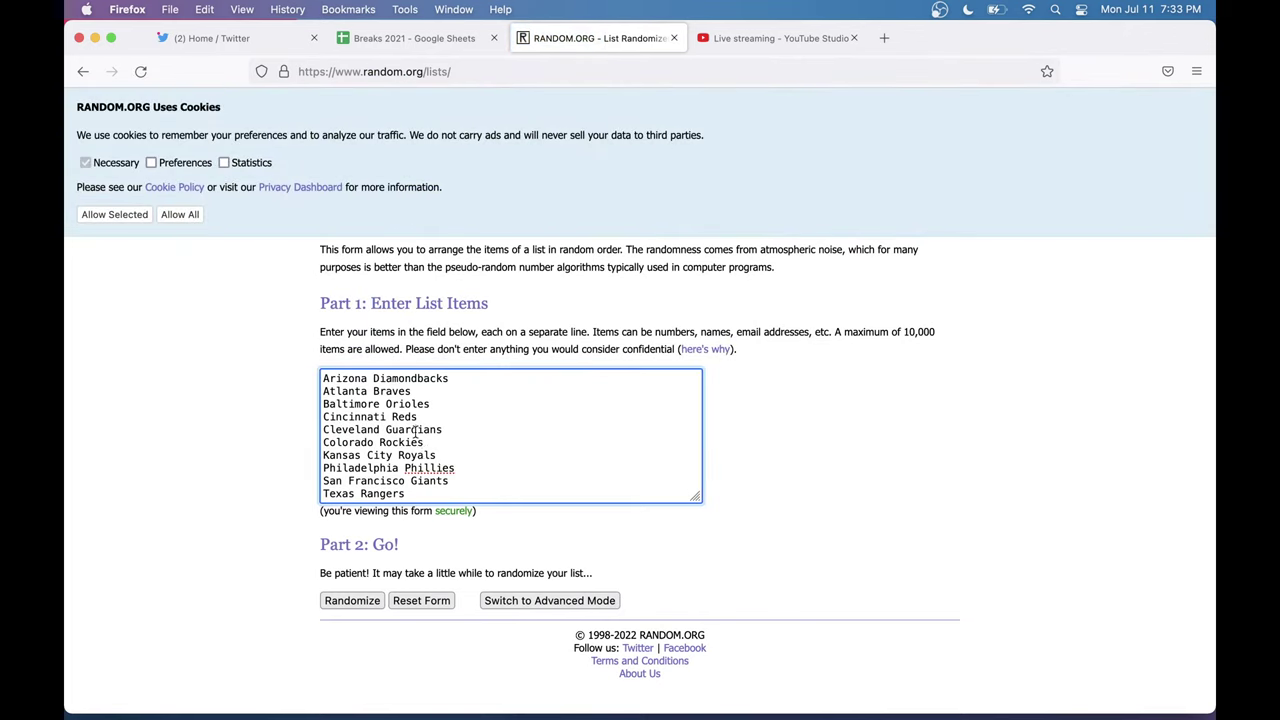
Step: Randomize the third block's list of ten team names seven times
{"action": "left_click", "coordinate": [352, 601]}
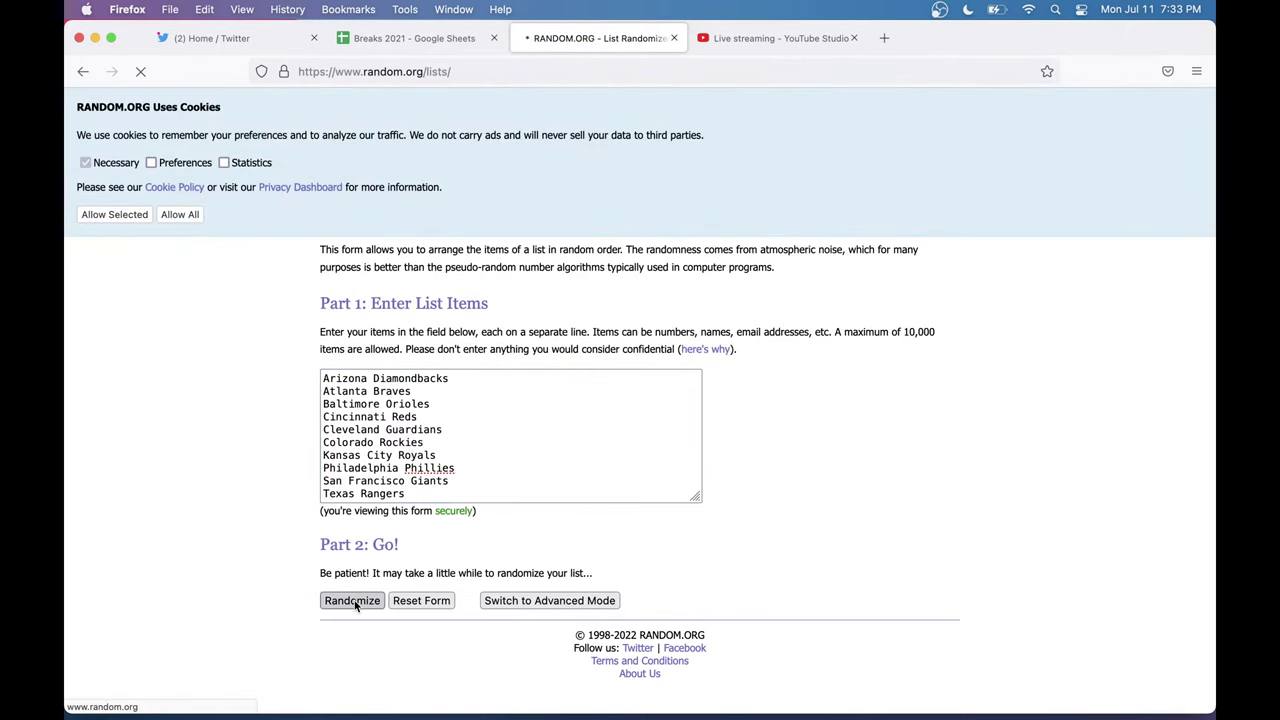
{"action": "left_click", "coordinate": [339, 487]}
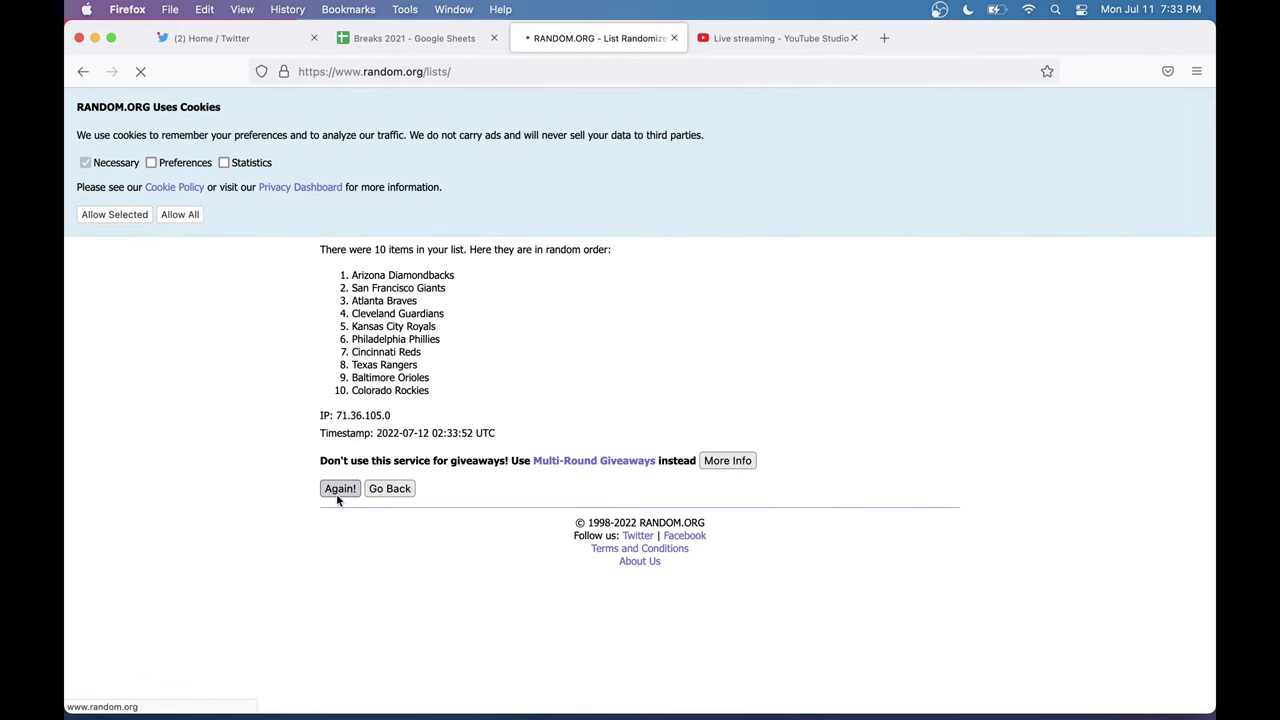
{"action": "left_click", "coordinate": [338, 518]}
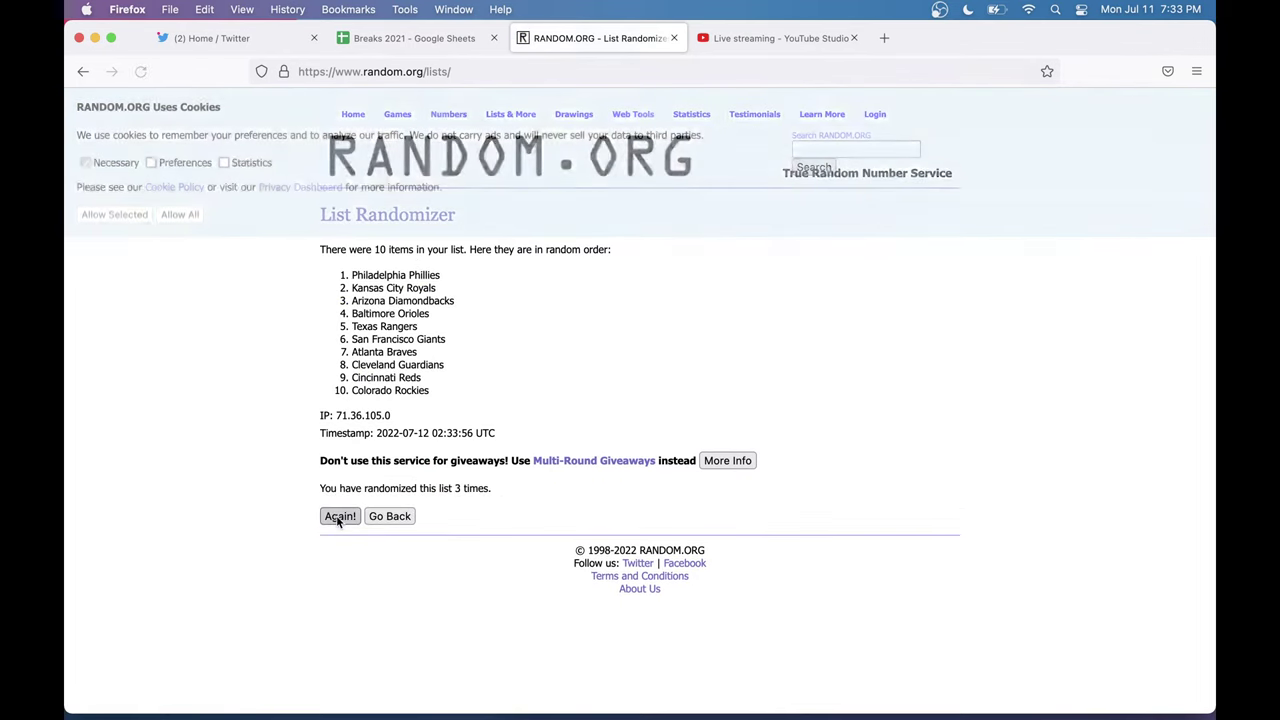
{"action": "left_click", "coordinate": [338, 518]}
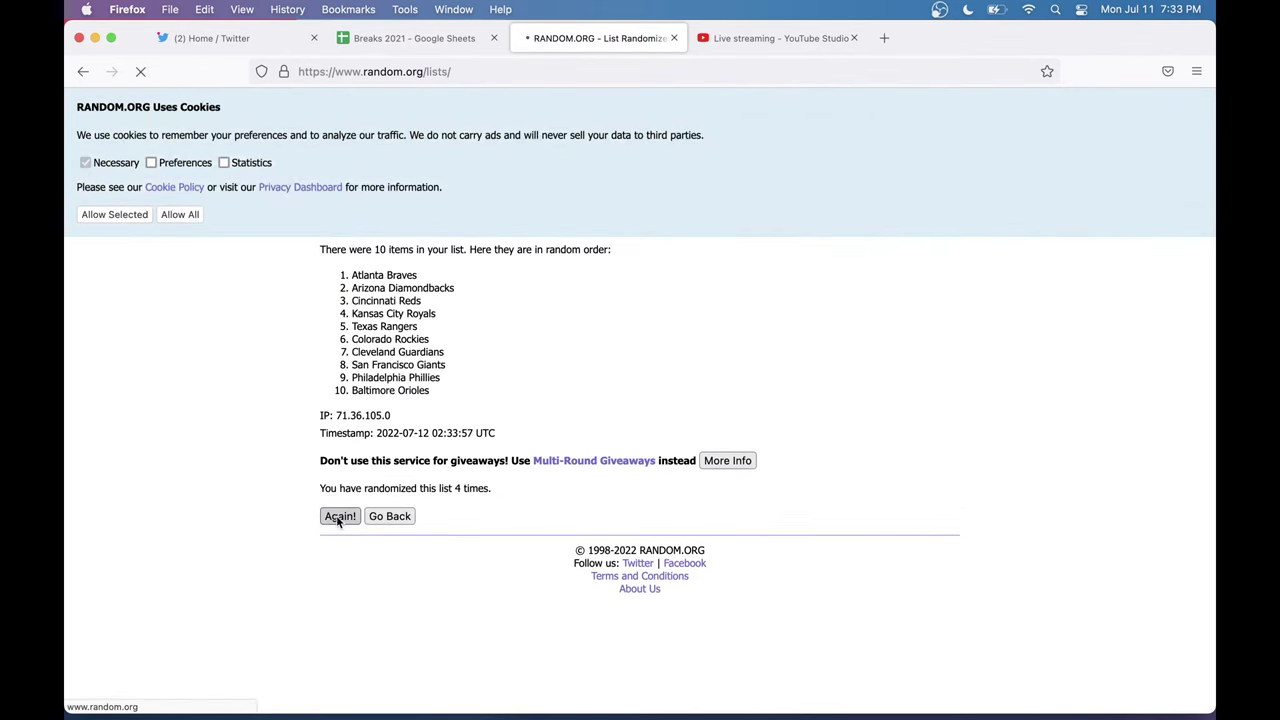
{"action": "left_click", "coordinate": [339, 516]}
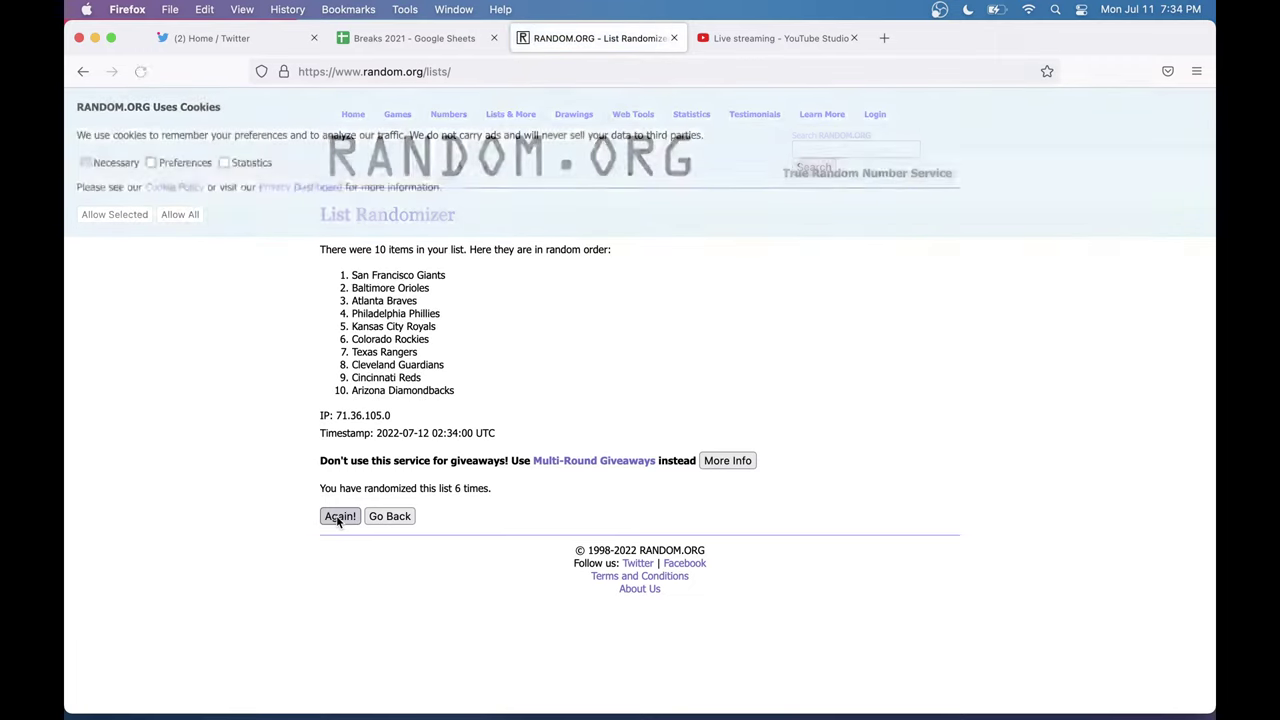
{"action": "left_click", "coordinate": [339, 516]}
Step: Copy the randomized team names and paste them over A23:A32 in the Breaks 2021 spreadsheet
{"action": "left_click_drag", "start_coordinate": [431, 395], "coordinate": [350, 277]}
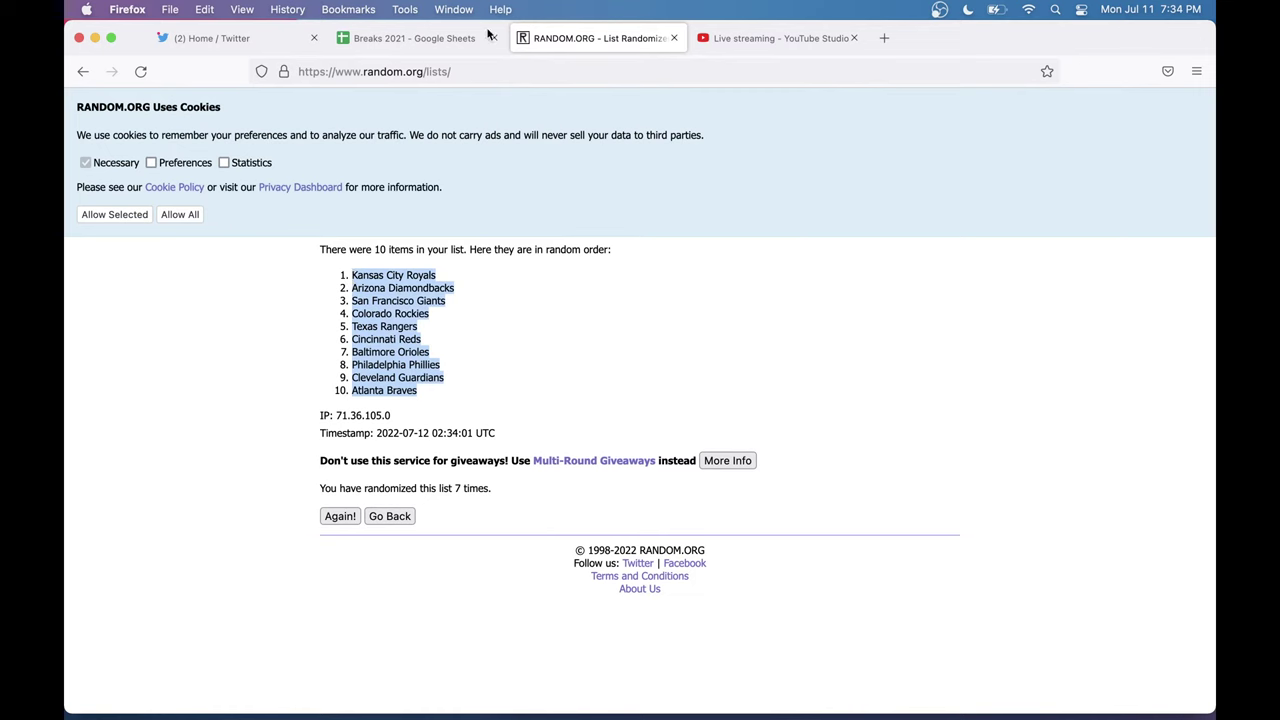
{"action": "left_click", "coordinate": [420, 38]}
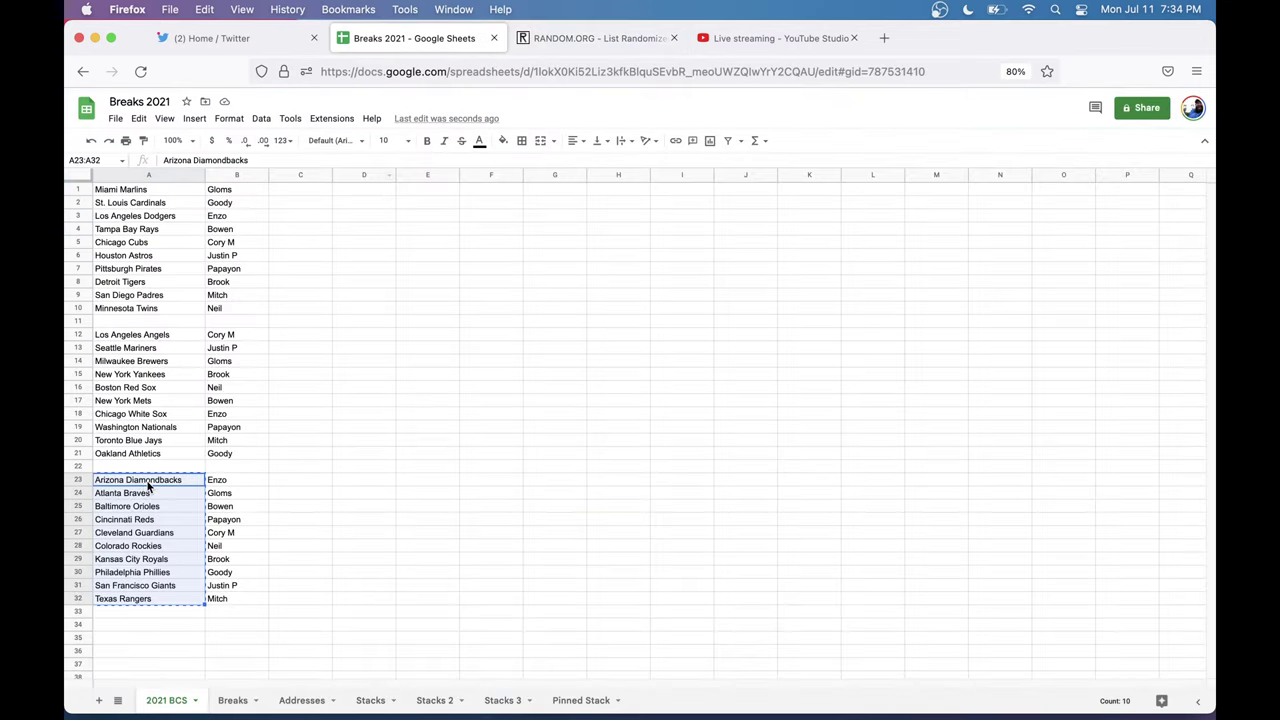
{"action": "key", "text": "super+v"}
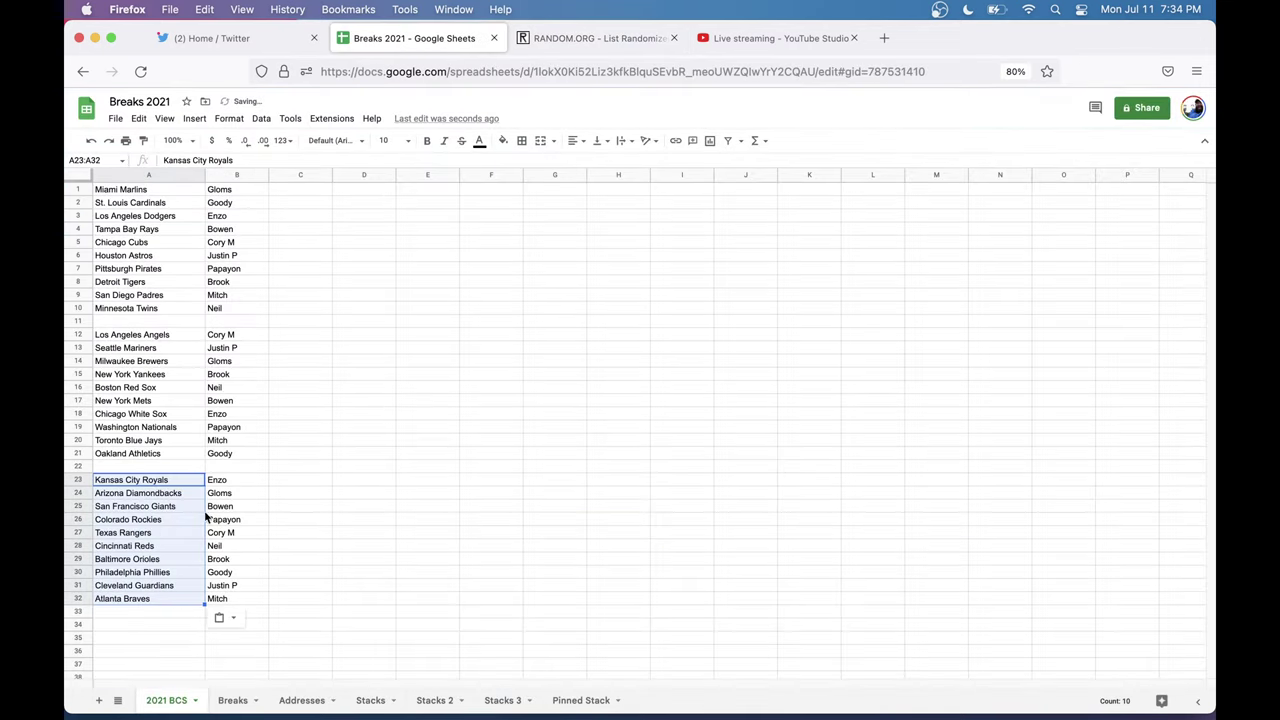
{"action": "left_click", "coordinate": [250, 597]}
{"action": "left_click", "coordinate": [323, 597]}
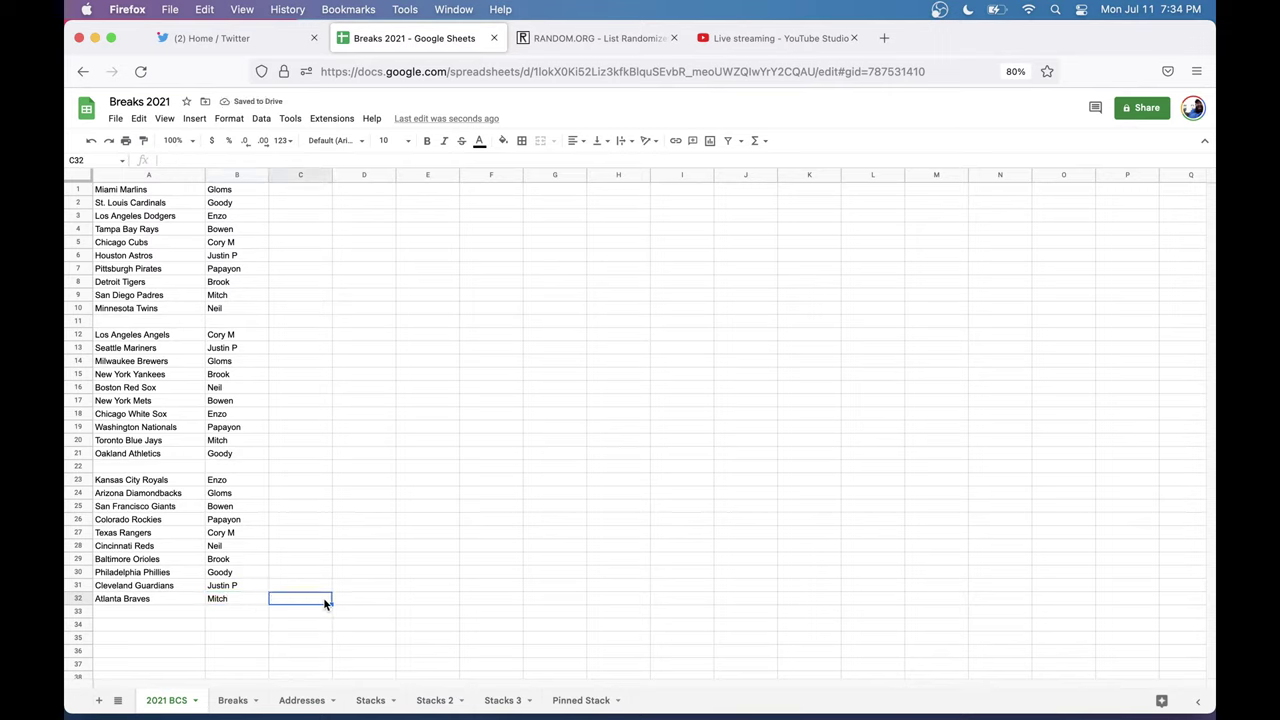
Step: Review the team and participant pairings in the first block of the sheet, row by row
{"action": "left_click", "coordinate": [400, 347]}
{"action": "left_click", "coordinate": [529, 306]}
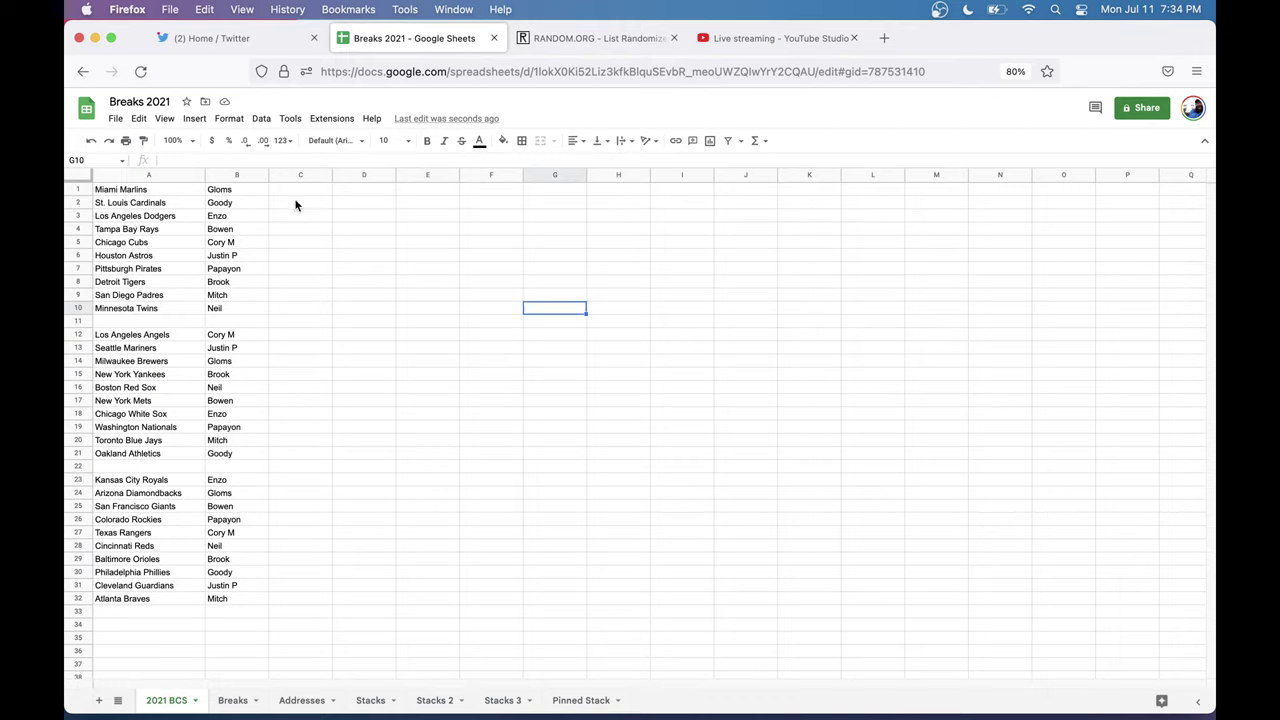
{"action": "left_click", "coordinate": [236, 206]}
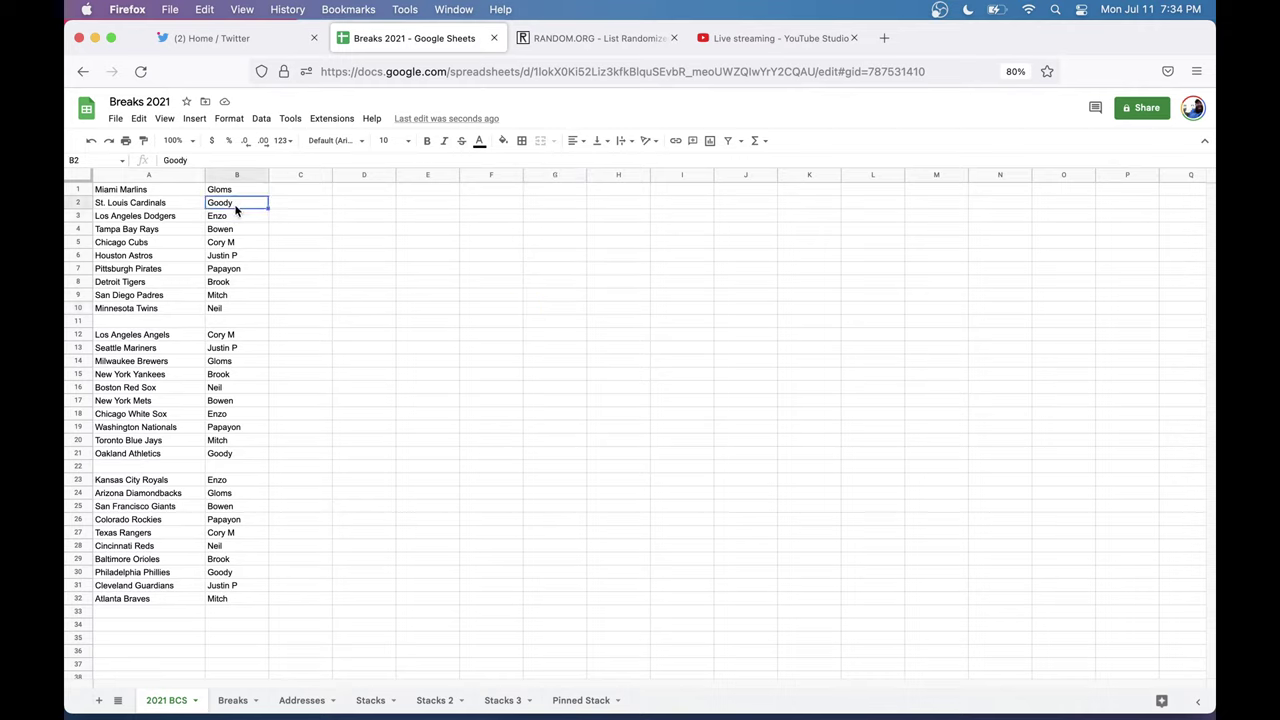
{"action": "left_click", "coordinate": [237, 220]}
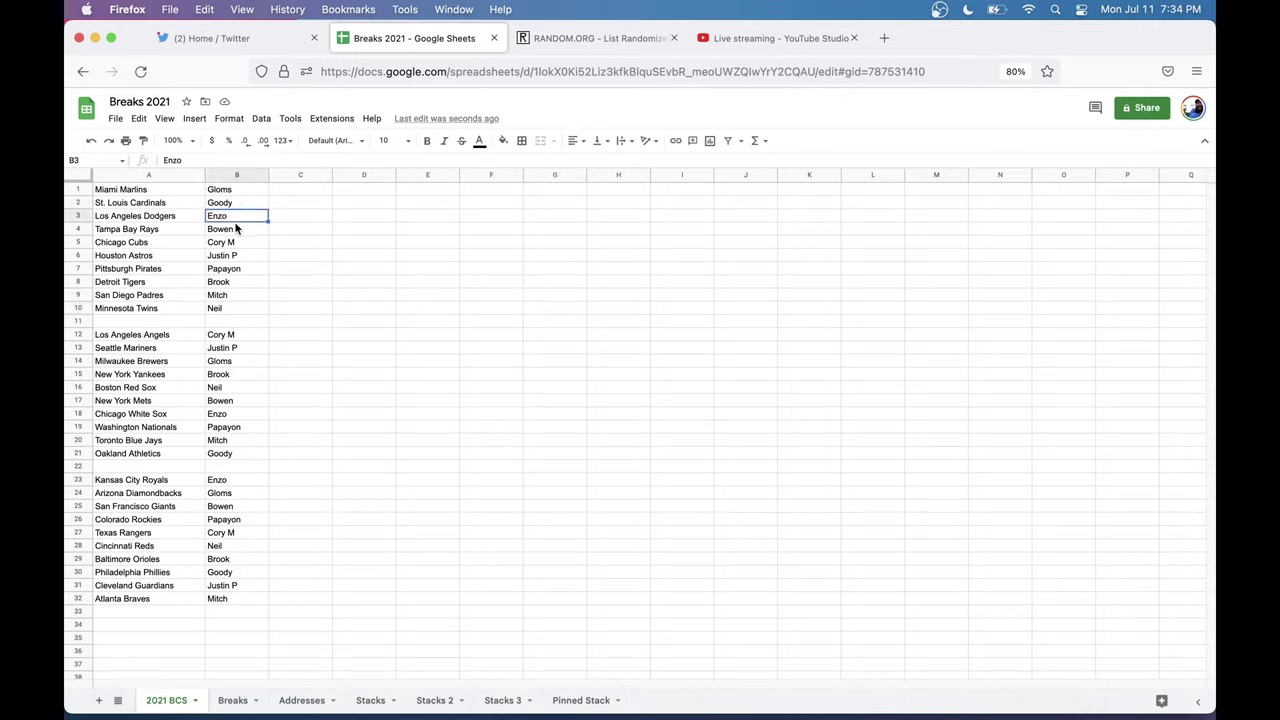
{"action": "left_click", "coordinate": [239, 232]}
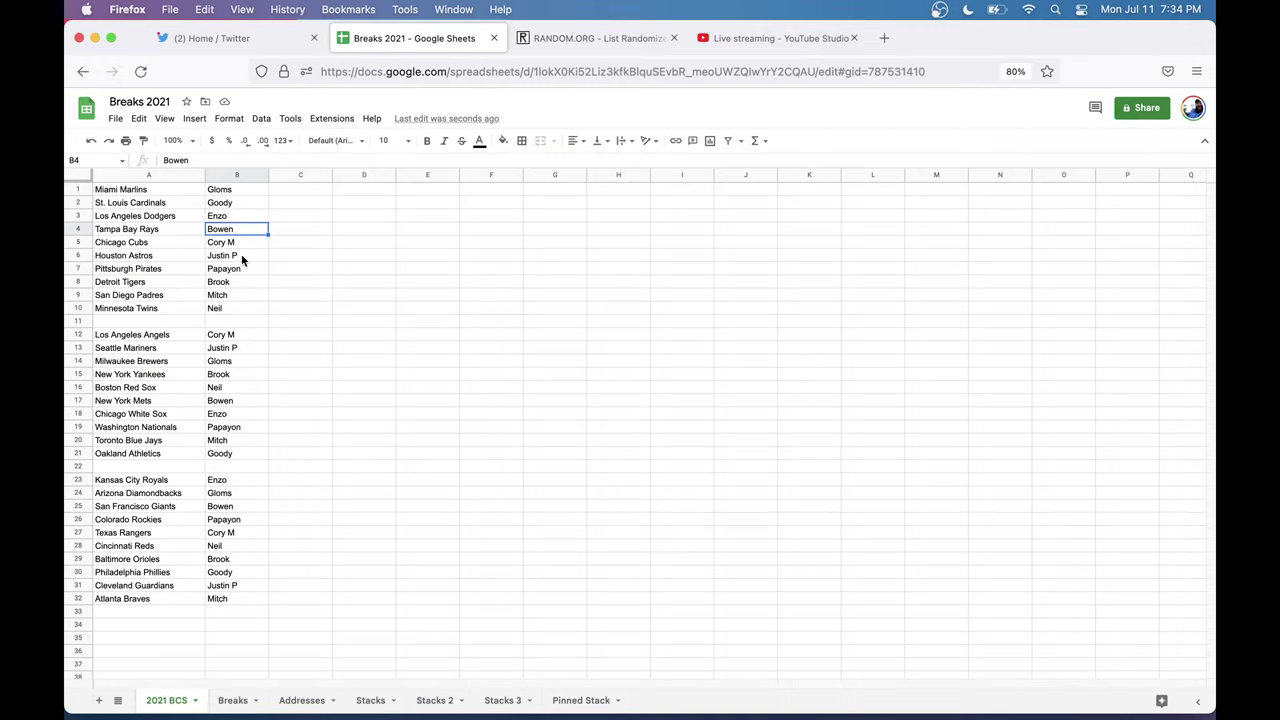
{"action": "left_click", "coordinate": [241, 268]}
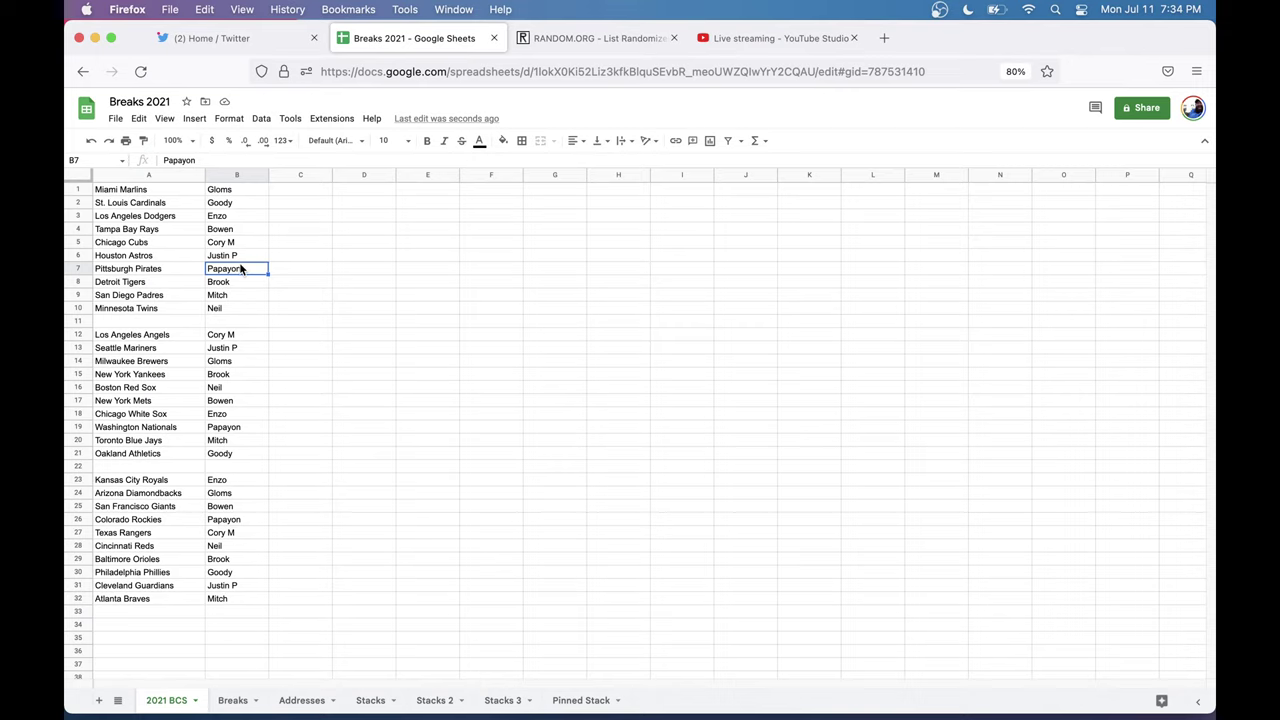
{"action": "left_click", "coordinate": [237, 284]}
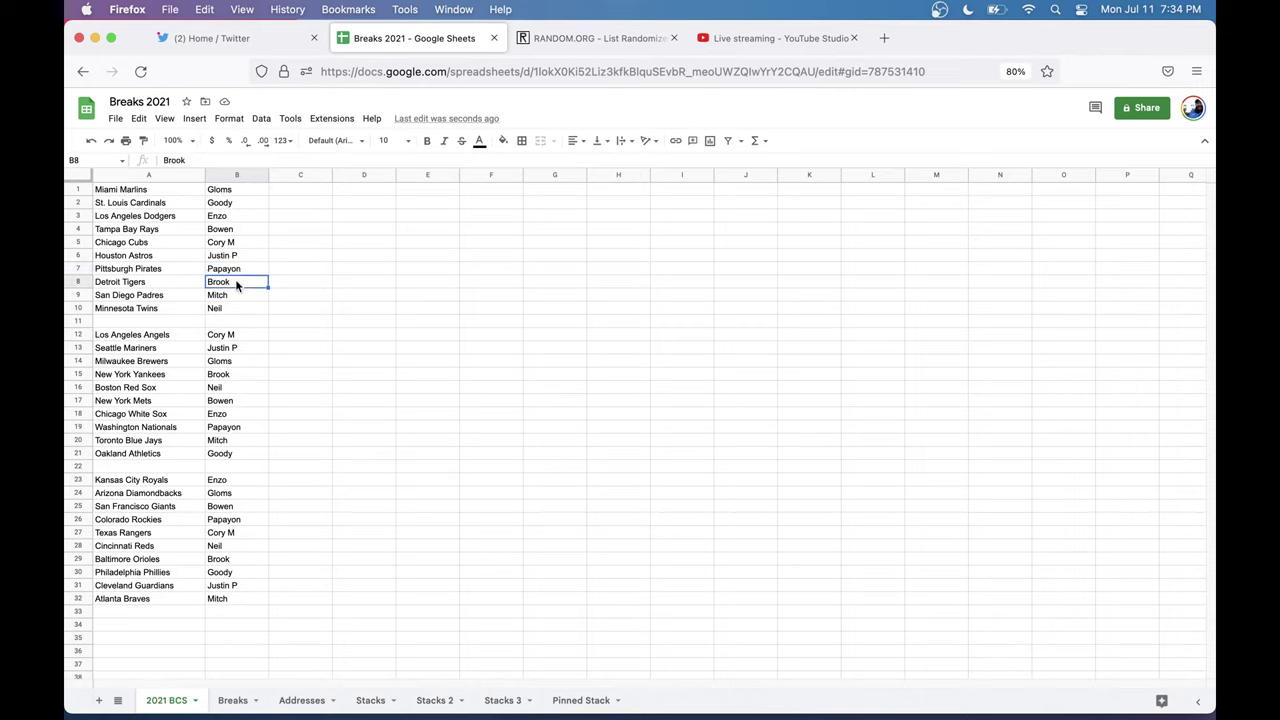